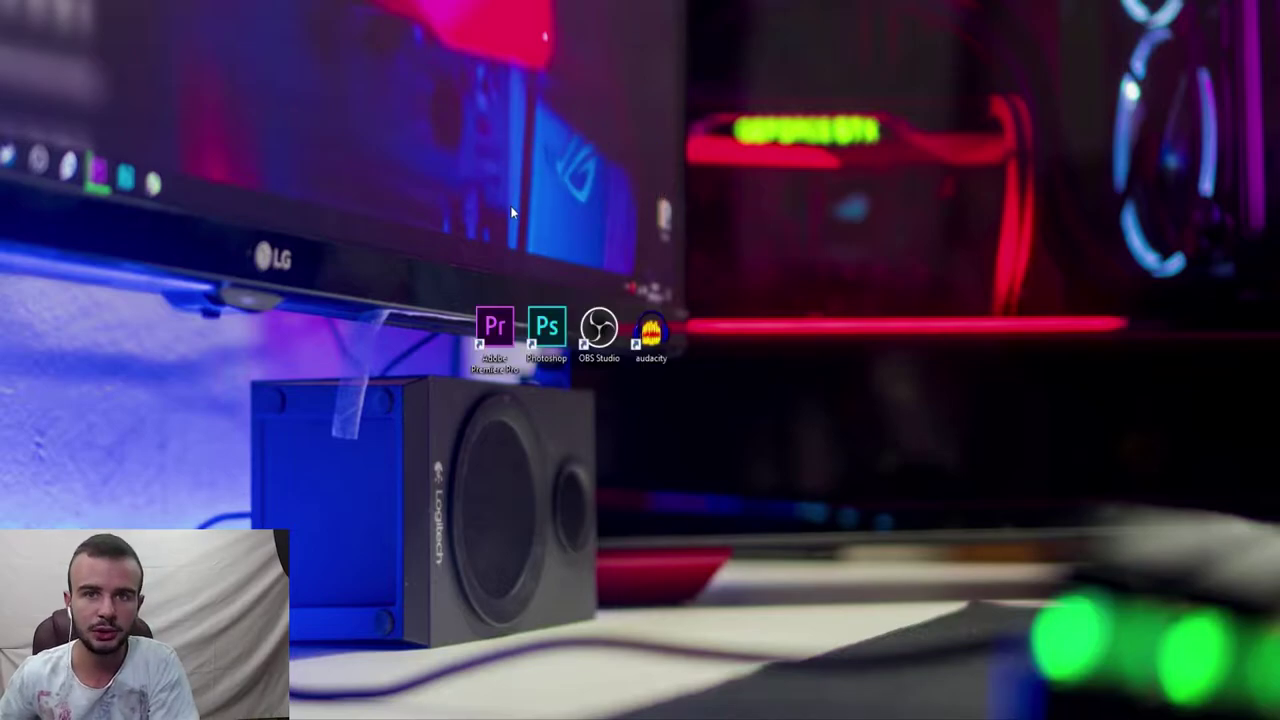
Select and then deselect the Premiere Pro desktop shortcut while OBS Studio is up.
left_click(494, 341)
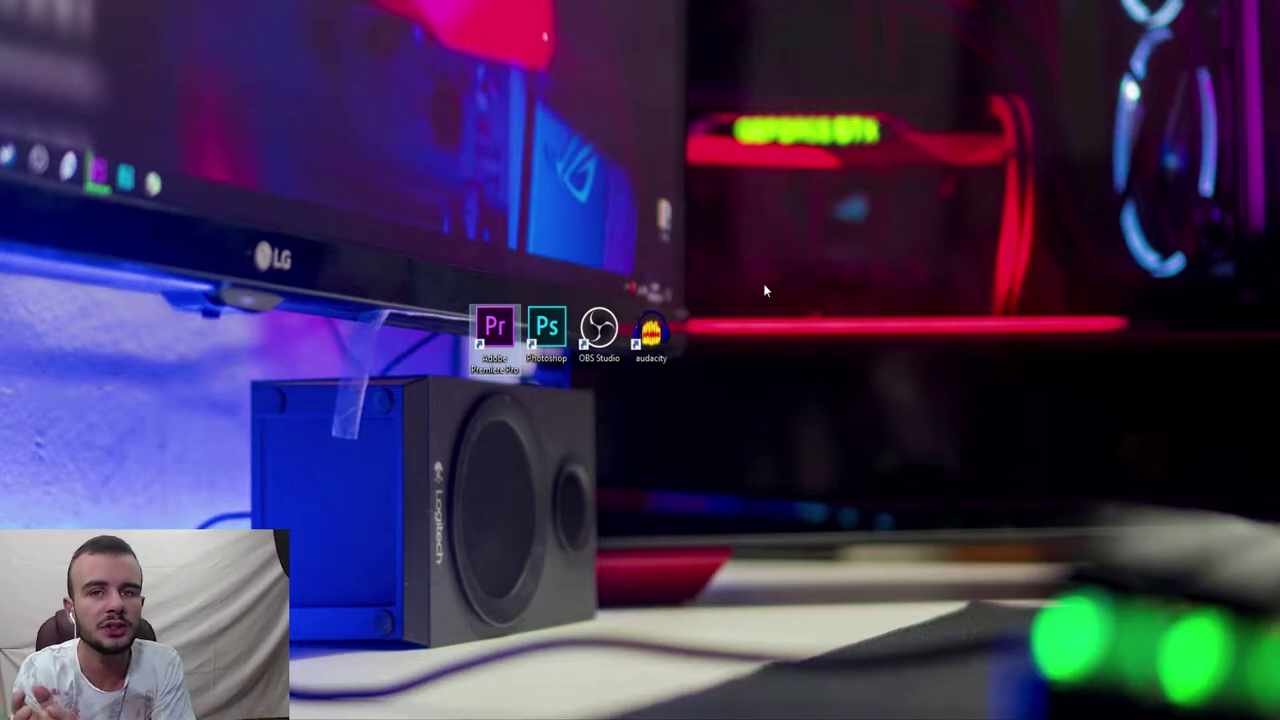
left_click(690, 185)
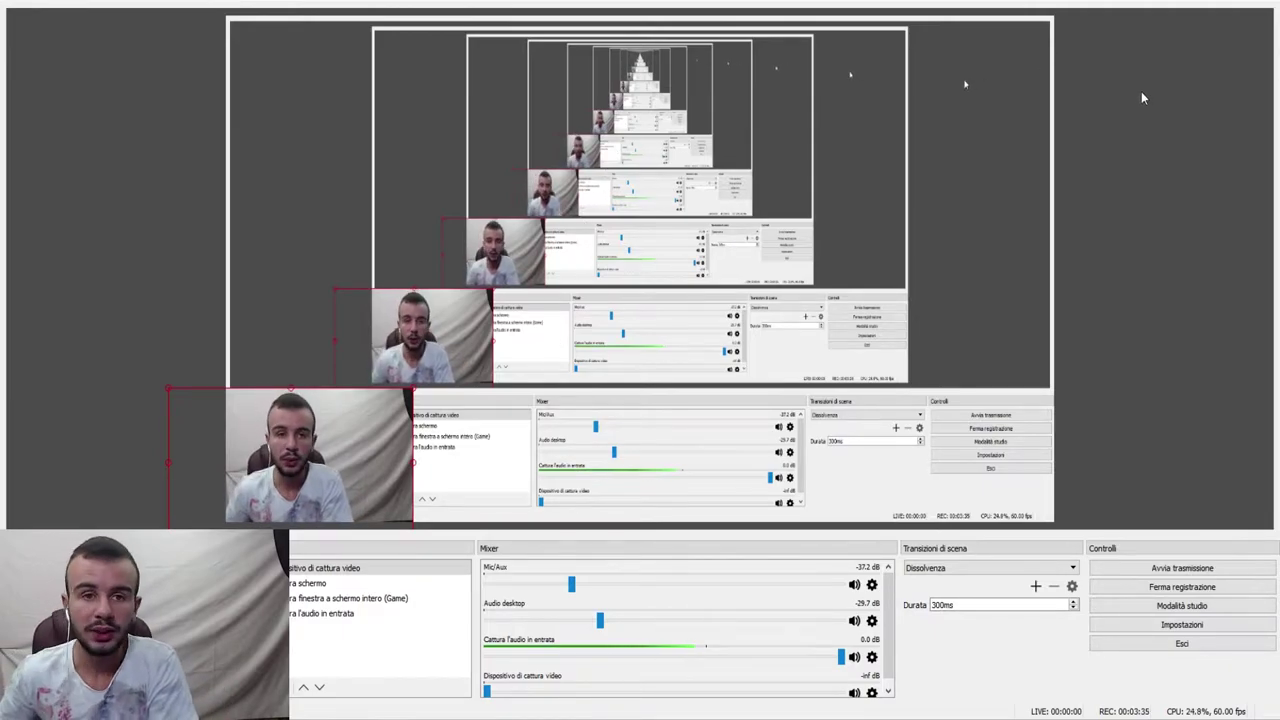
Bring up the OBS Output settings' Registrazione page with FFmpeg mp4 recording and h264_nvenc.
left_click(1190, 626)
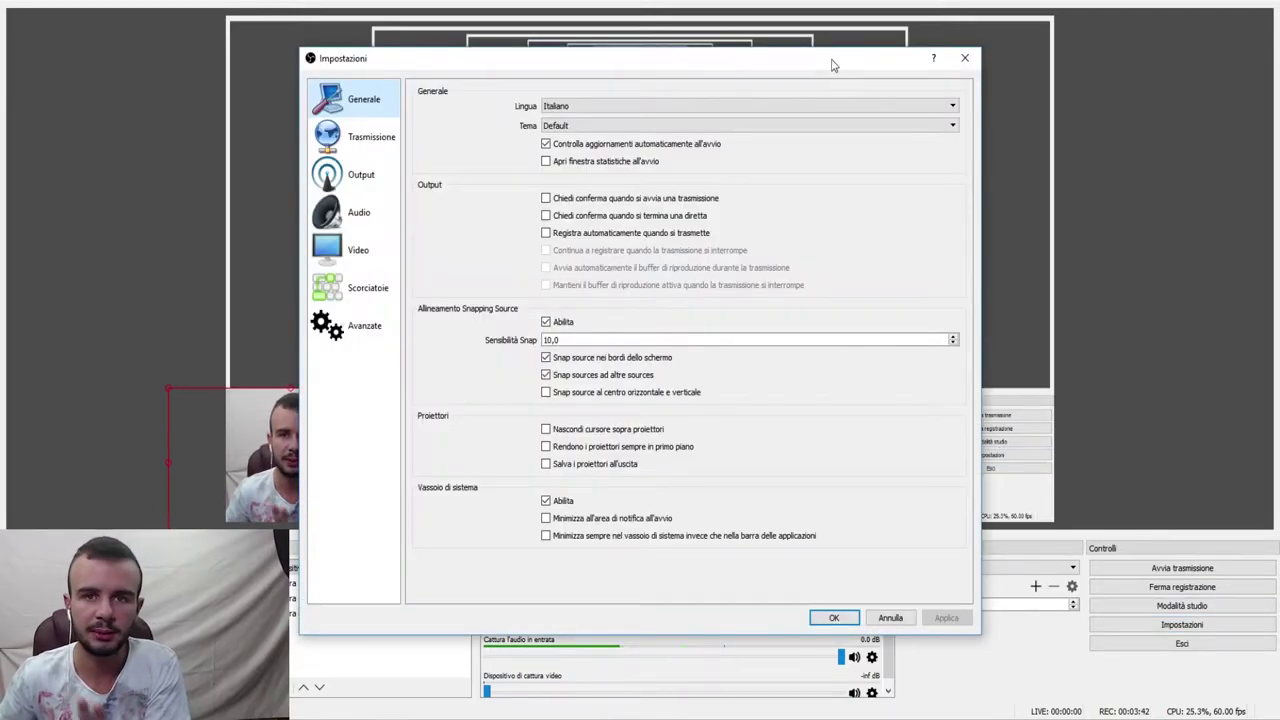
left_click_drag(831, 65, 871, 66)
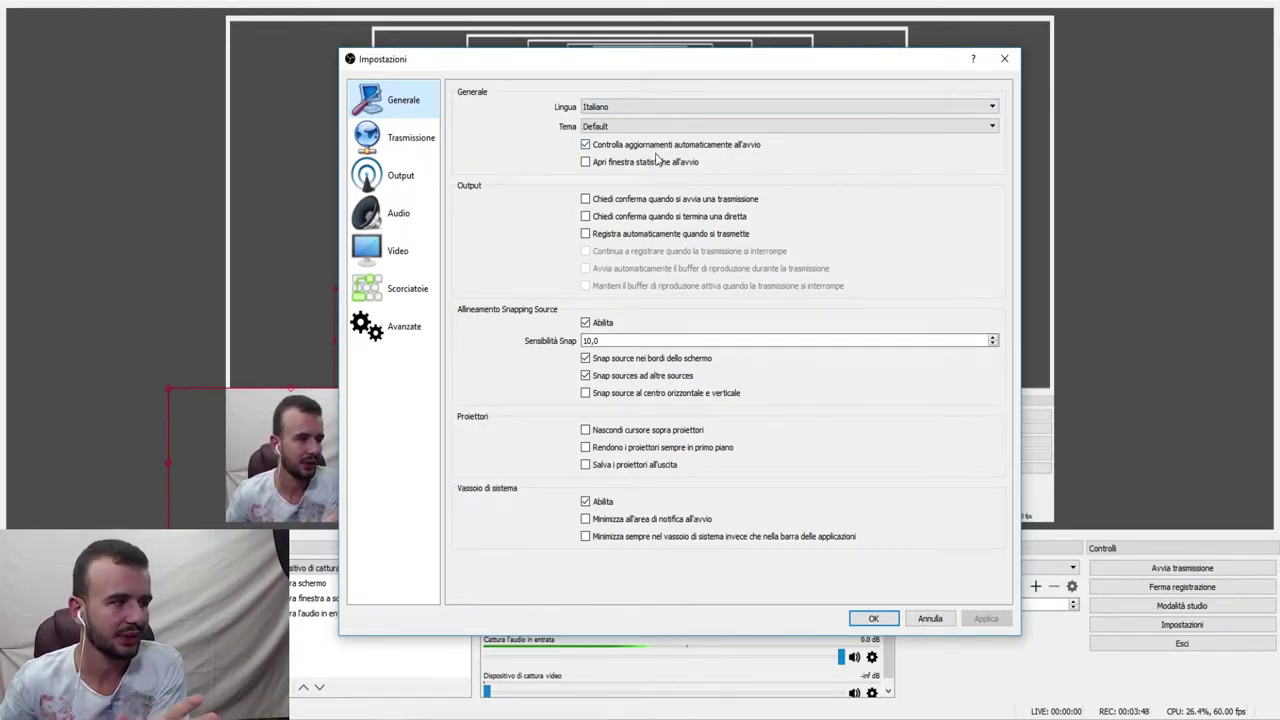
left_click(414, 186)
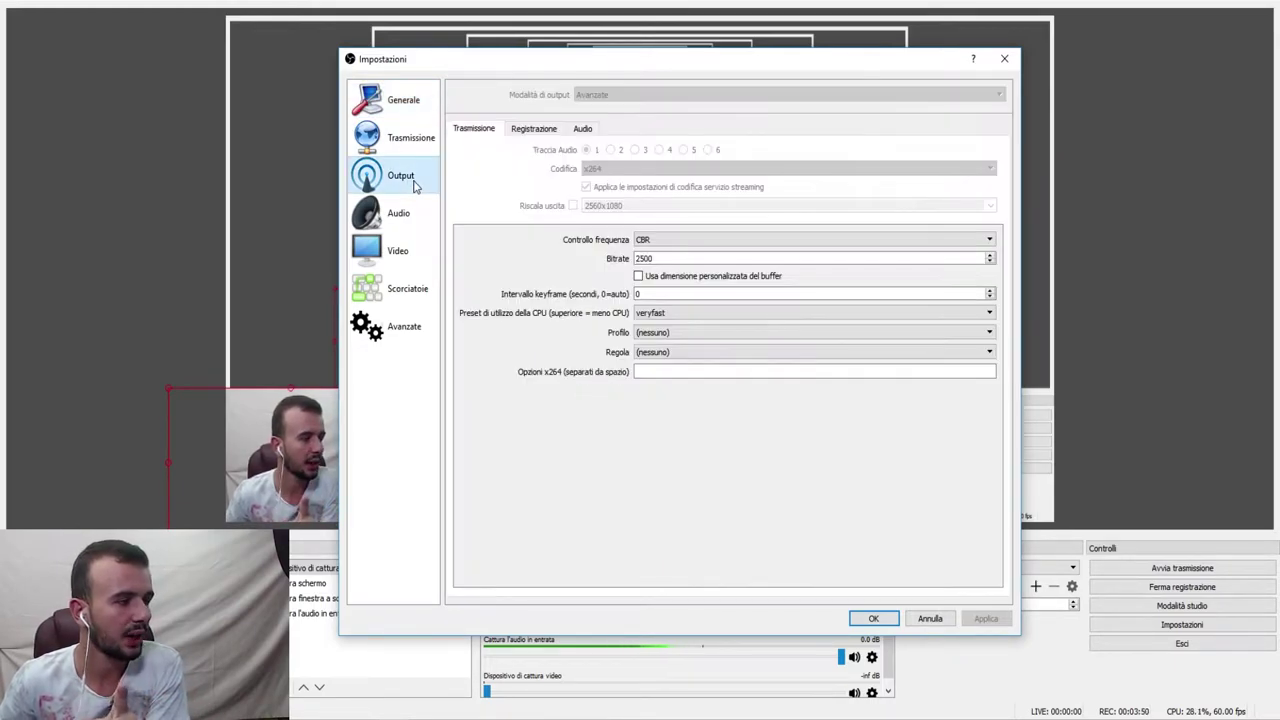
left_click(534, 130)
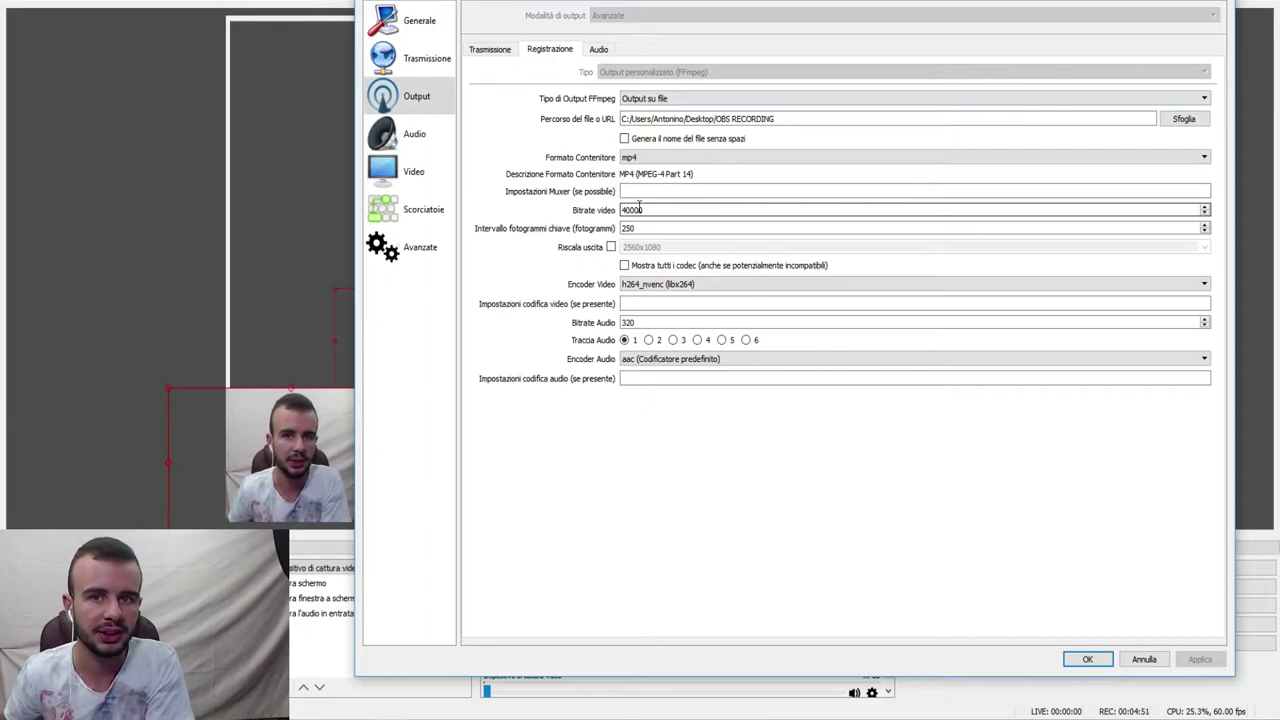
Set the recording video bitrate to 40000 and check the six audio tracks at 320.
type("0")
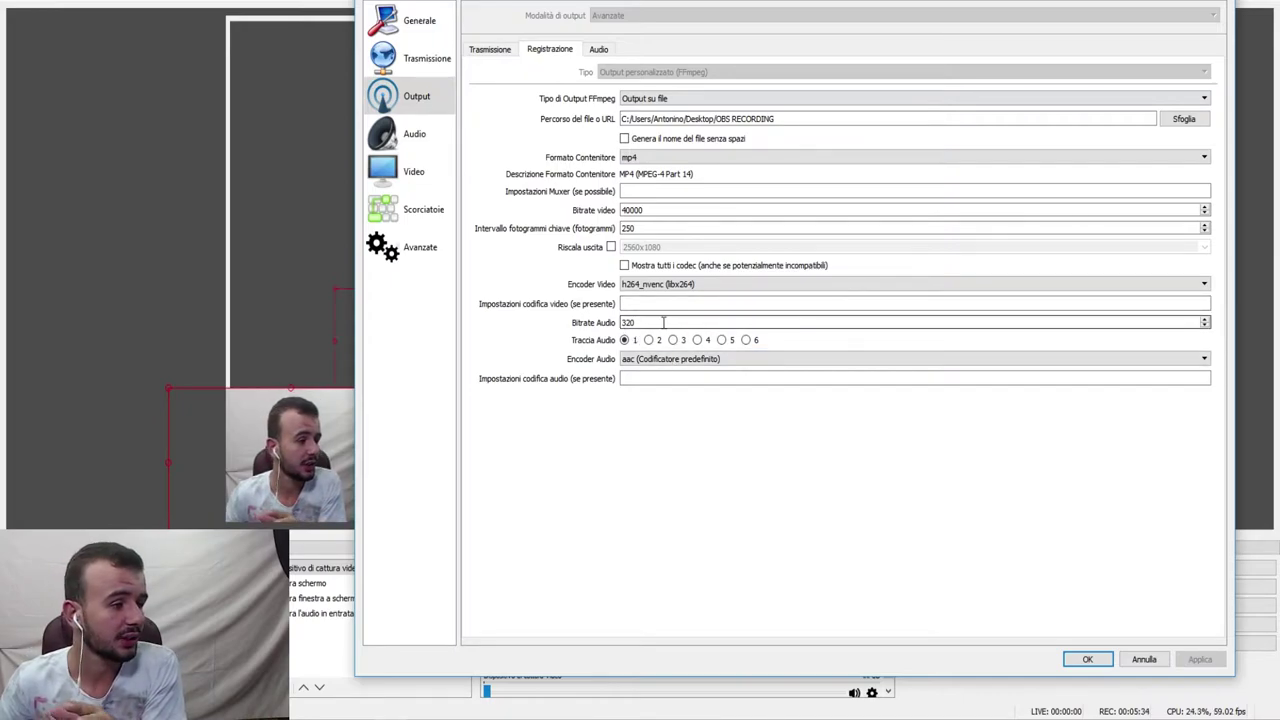
left_click(599, 50)
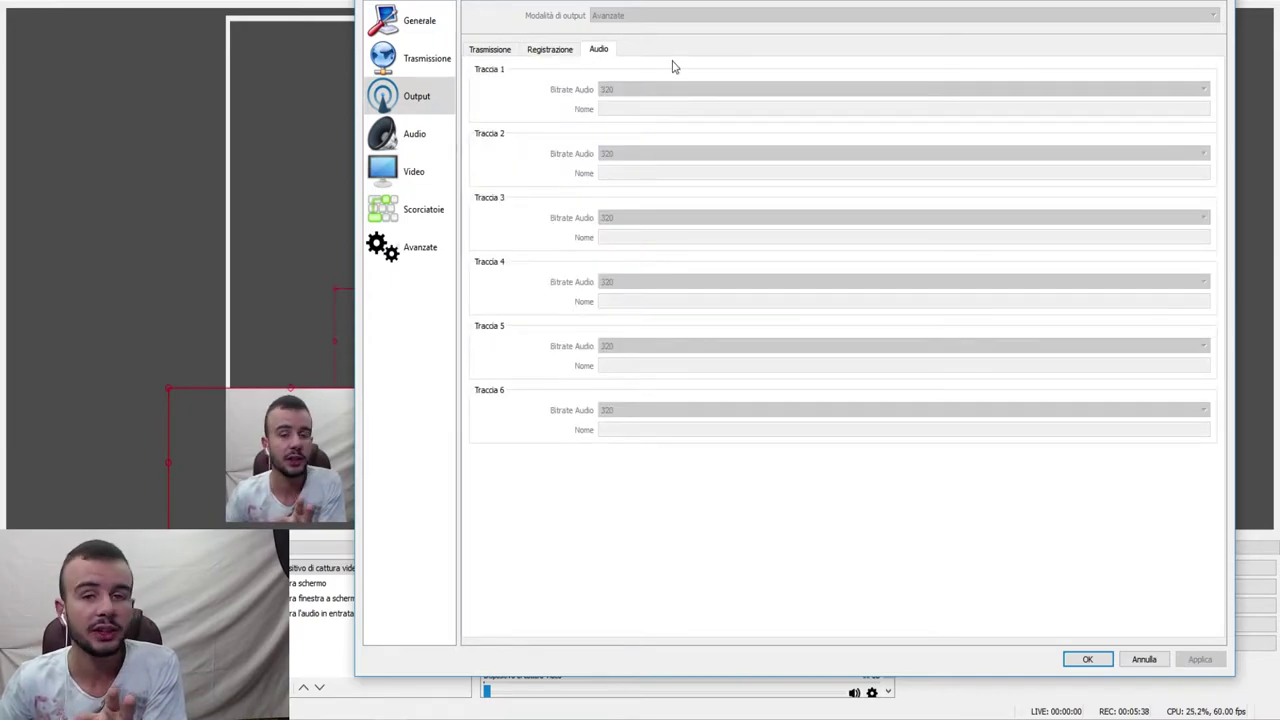
Review the Trasmissione, Avanzate and Scorciatoie settings pages, then launch Audacity from the desktop.
left_click(508, 52)
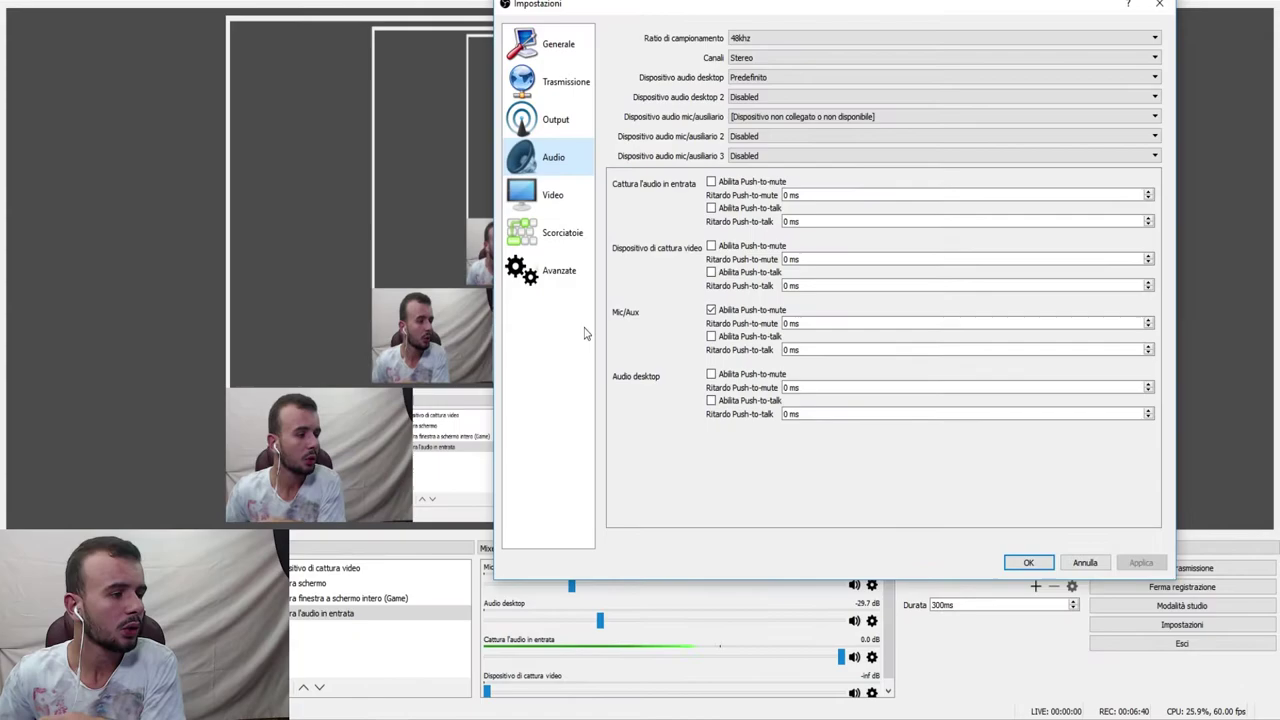
left_click(557, 270)
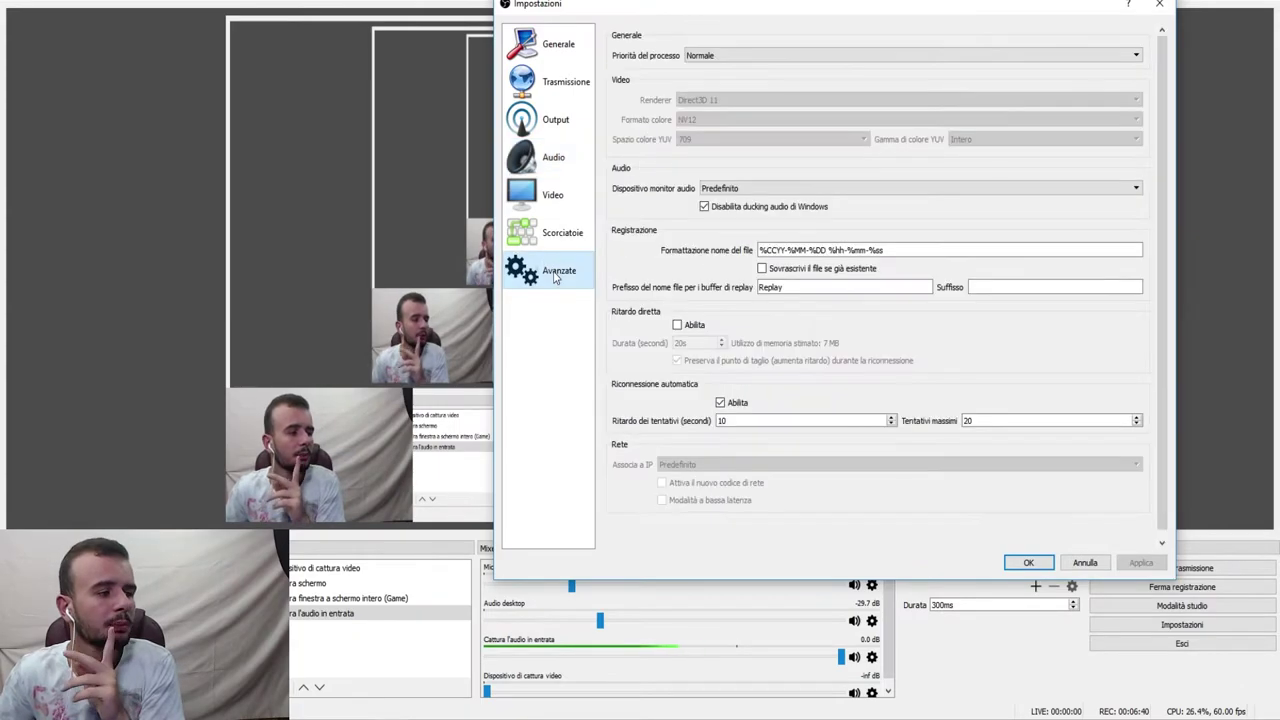
left_click(555, 233)
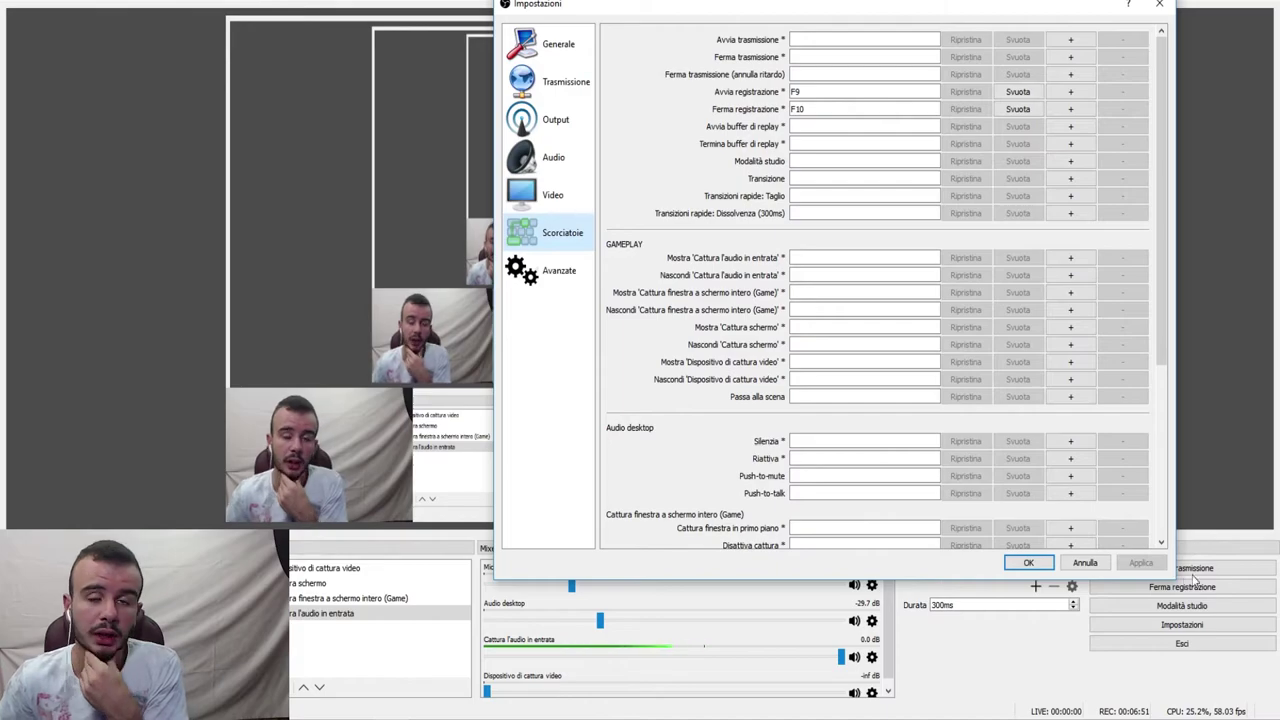
left_click(560, 276)
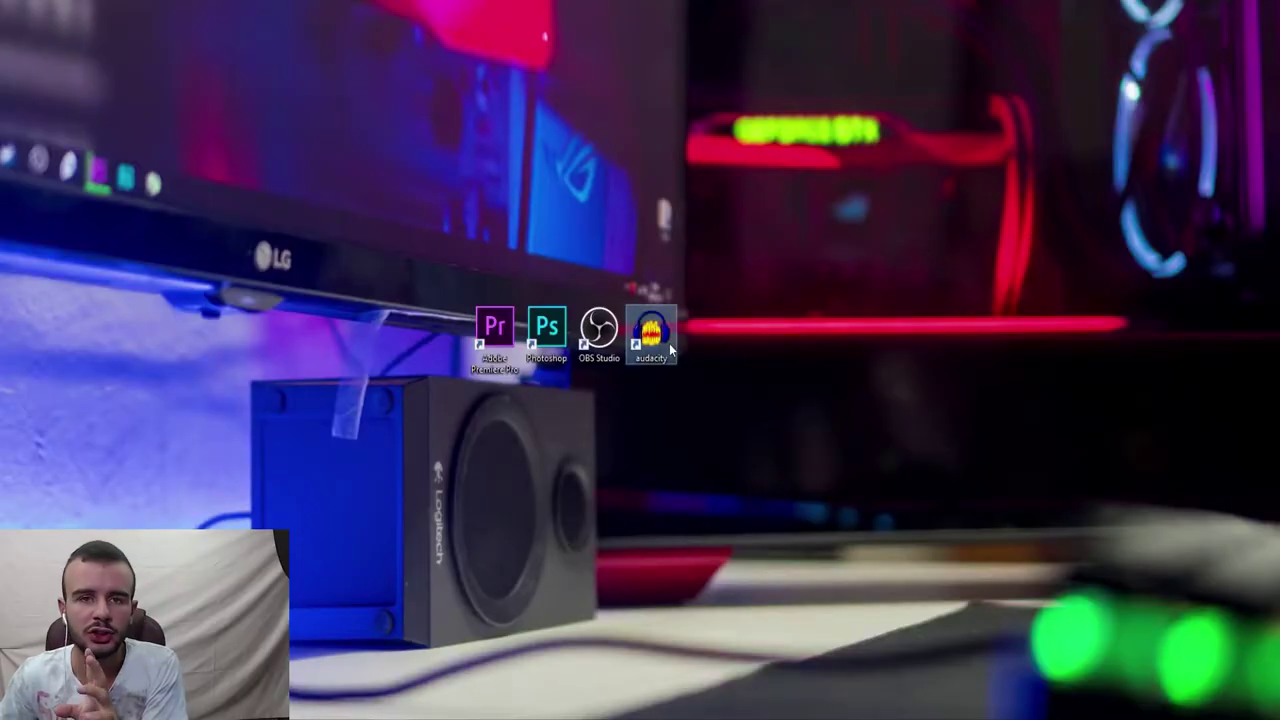
left_click(669, 343)
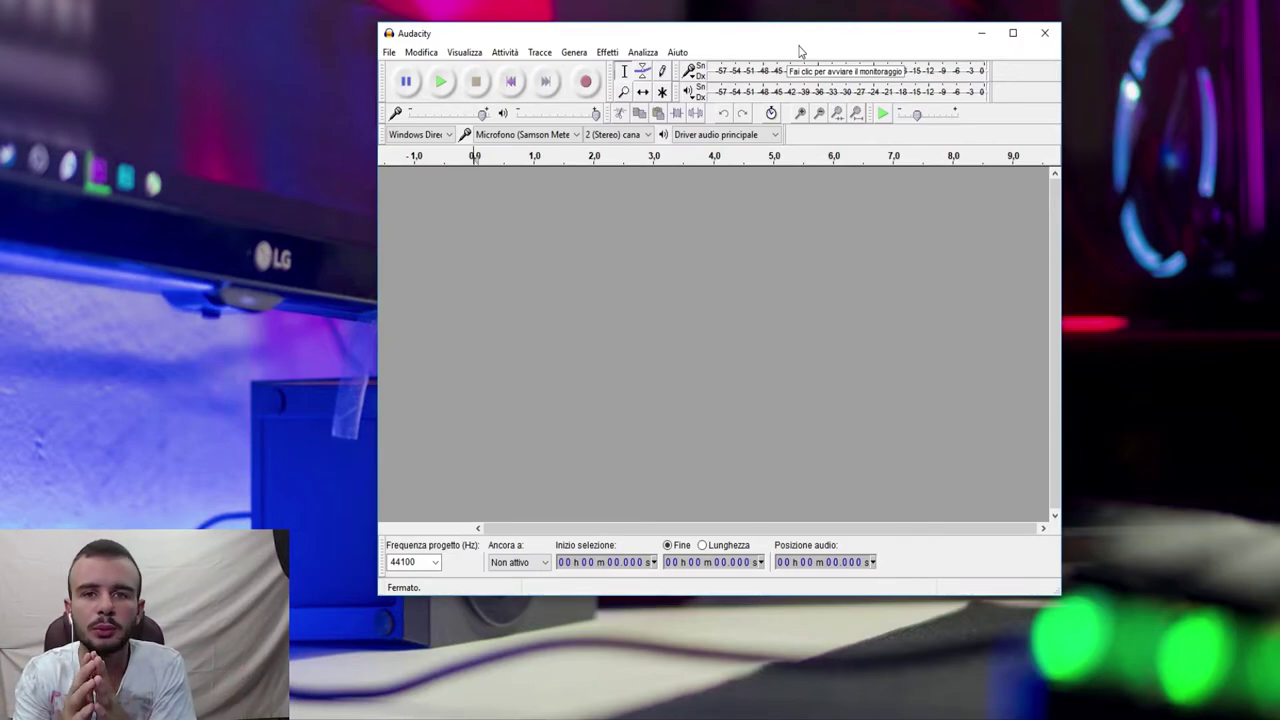
Keep the Samson microphone as Audacity's recording input, then close Audacity.
left_click(389, 52)
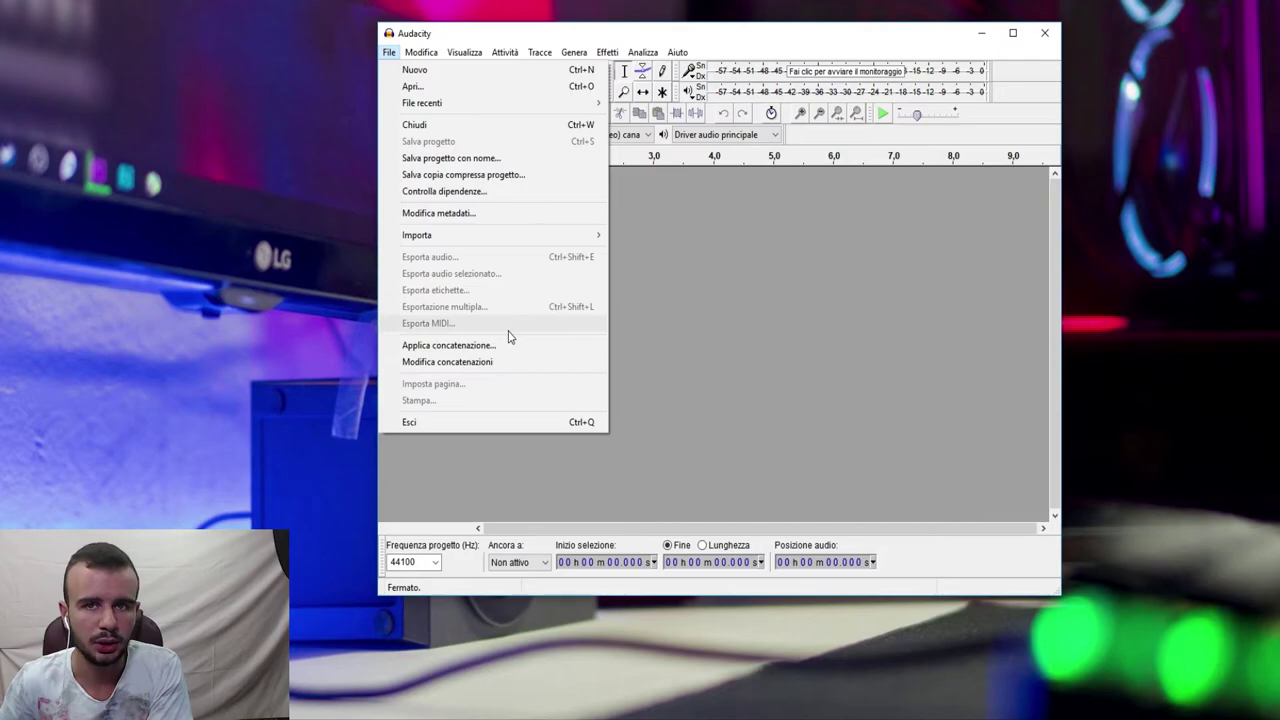
left_click(676, 204)
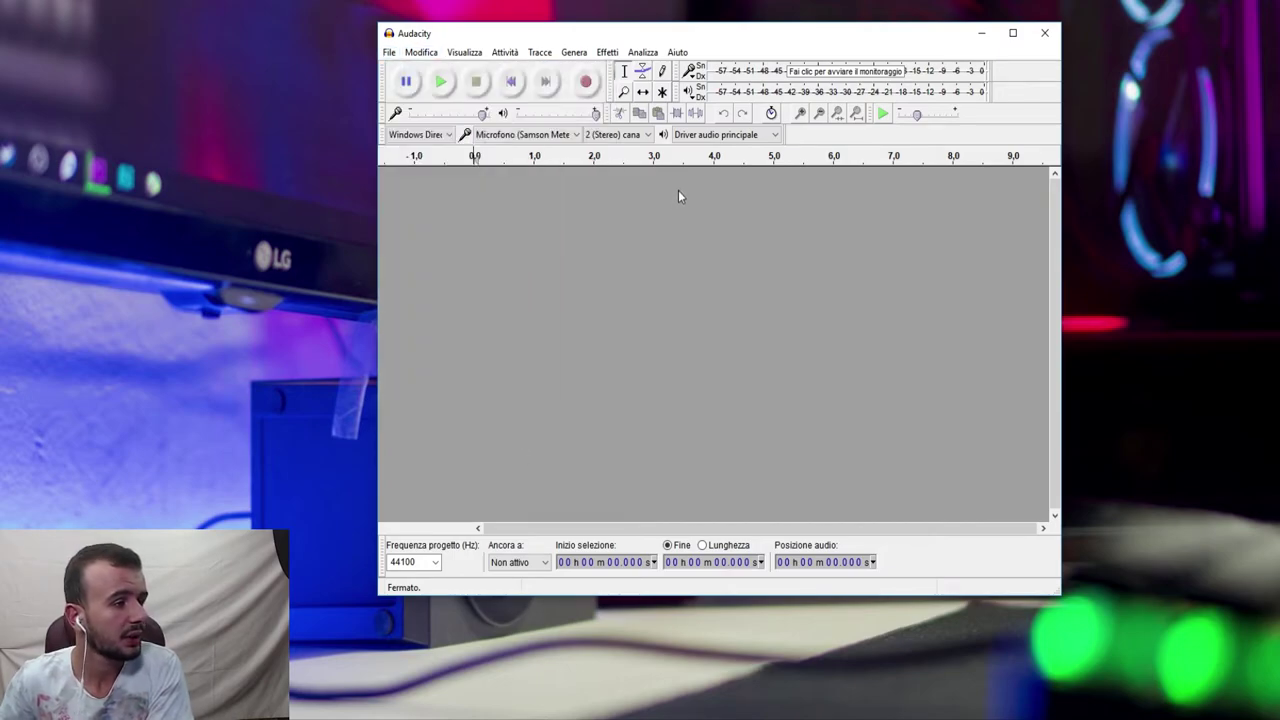
left_click(548, 136)
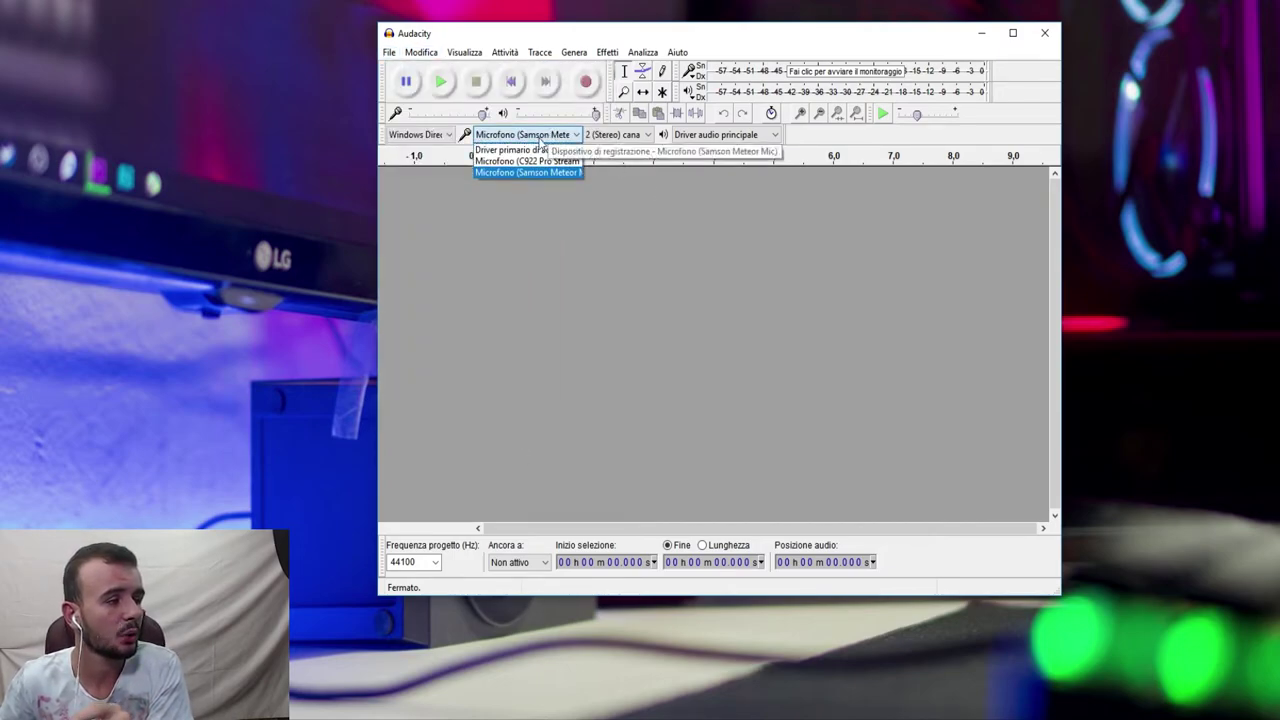
left_click(540, 173)
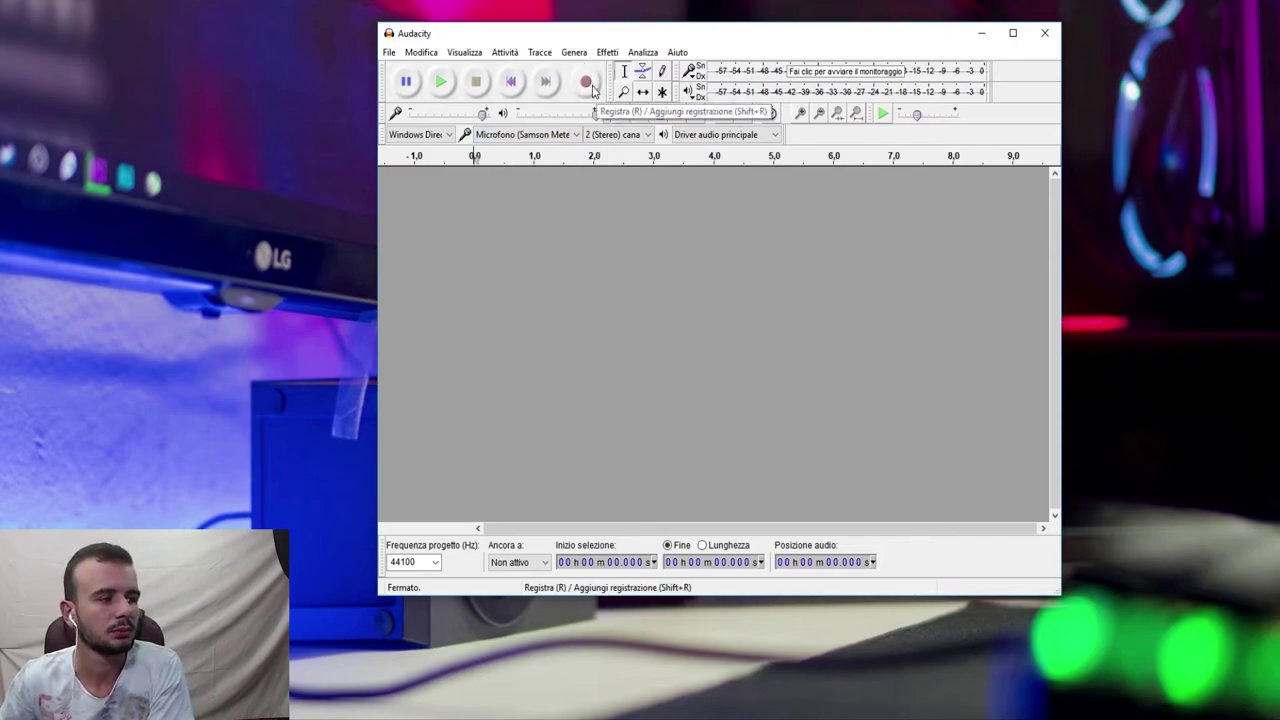
left_click(389, 52)
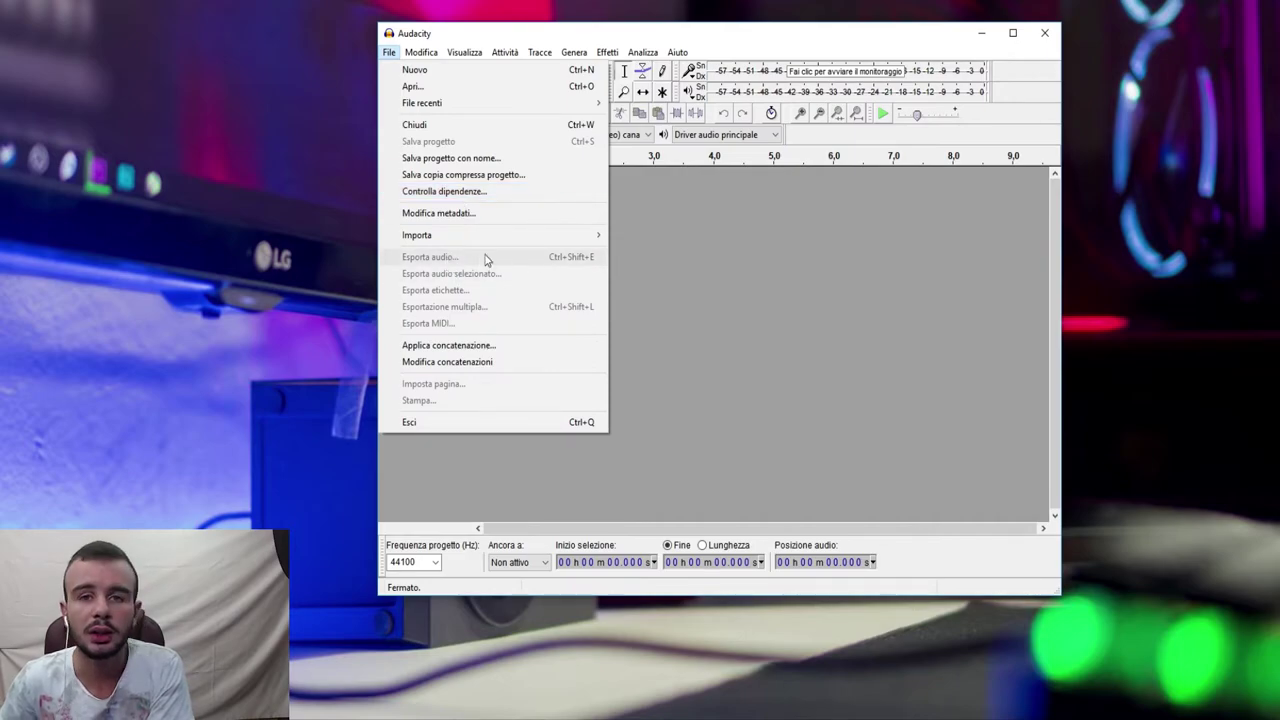
left_click(1044, 33)
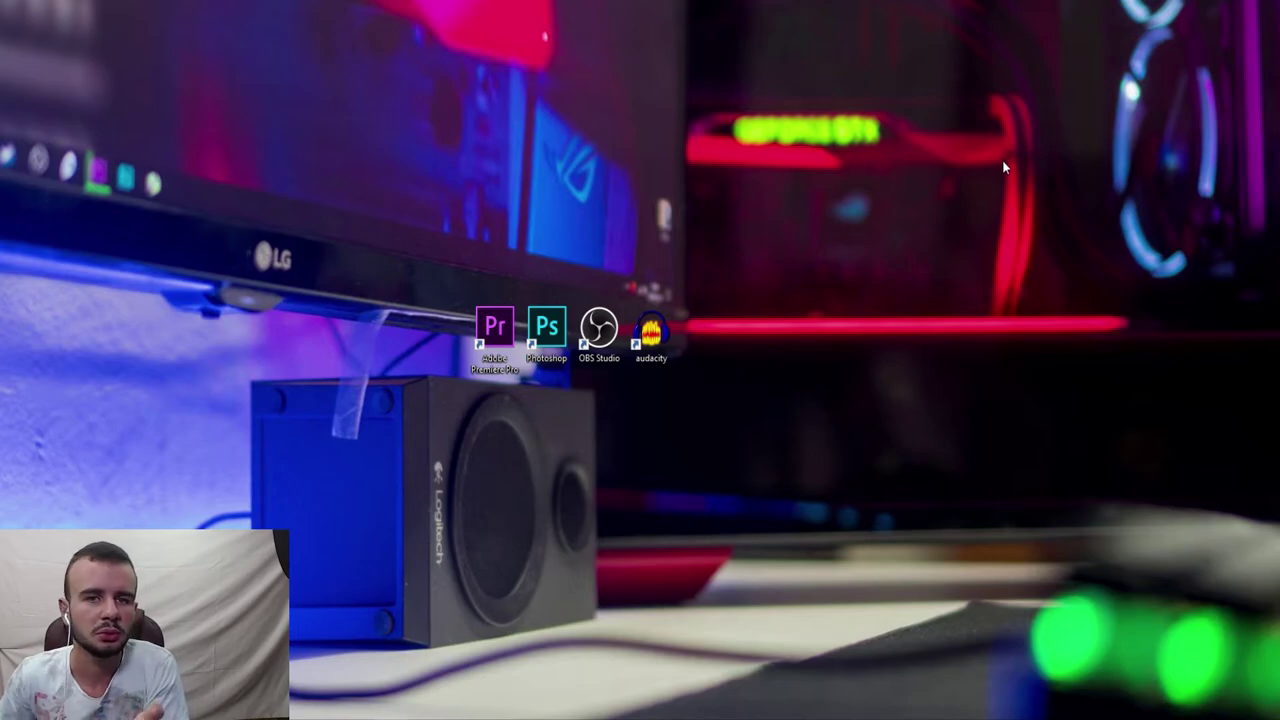
Clear the desktop icon selection before starting Premiere Pro with the acqua splash project.
left_click(505, 257)
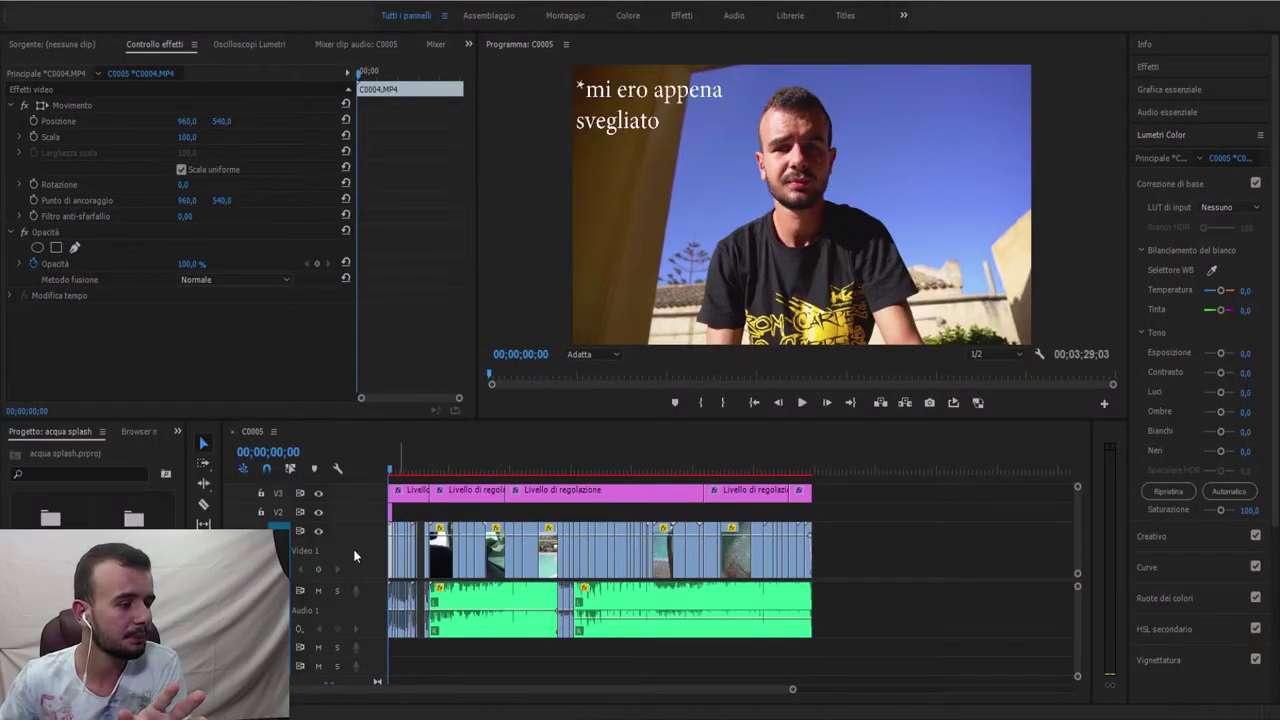
Zoom into the timeline and scroll down to the pool footage.
left_click(783, 694)
left_click_drag(783, 691, 637, 689)
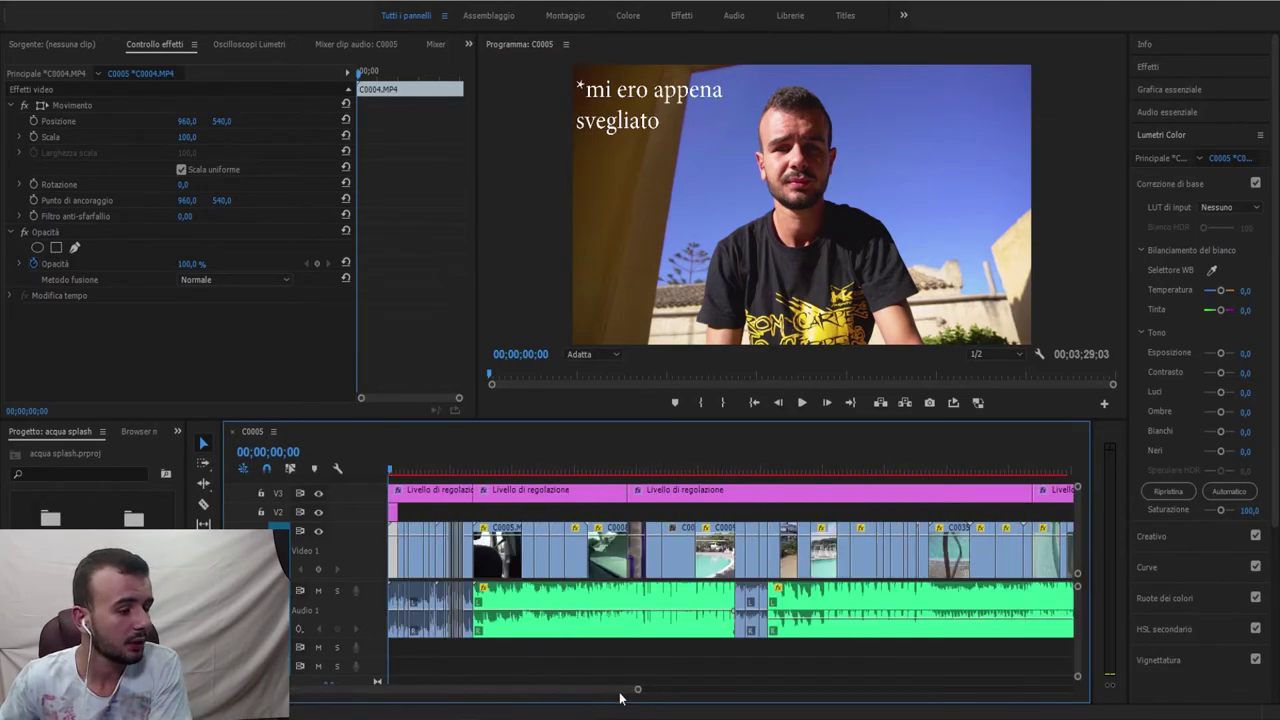
left_click_drag(640, 693, 587, 690)
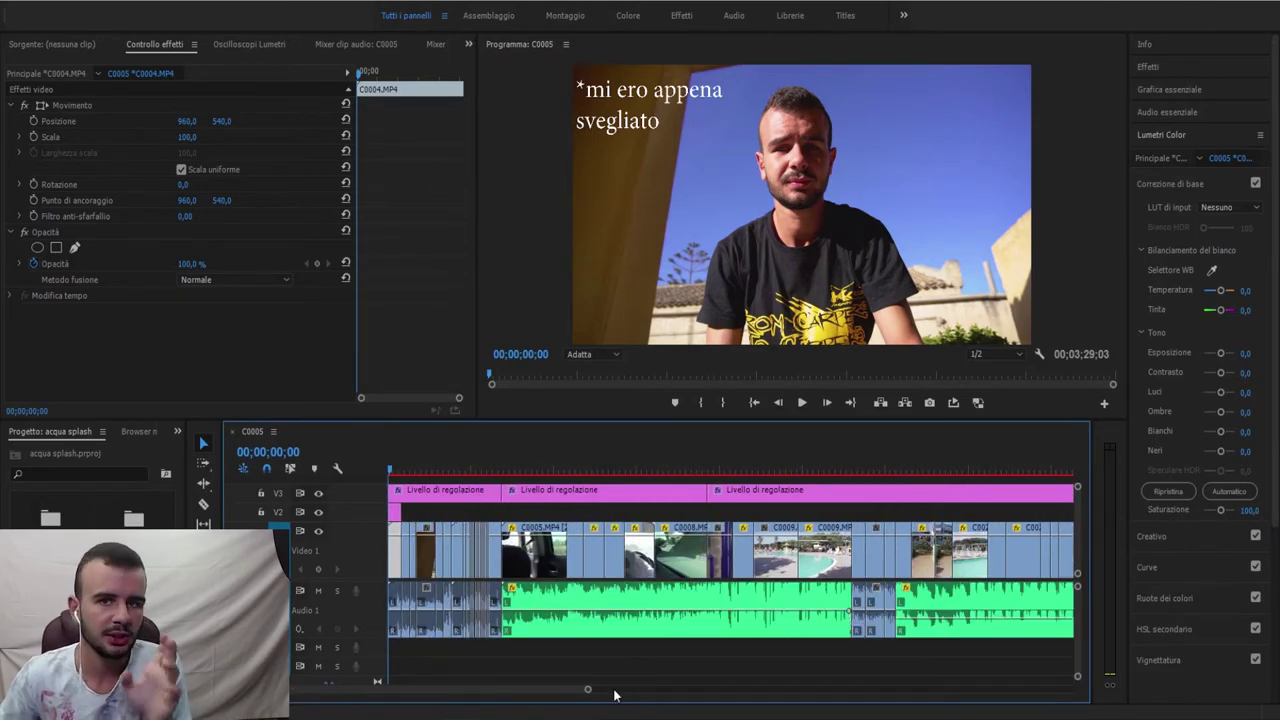
scroll(549, 675, "down", 3)
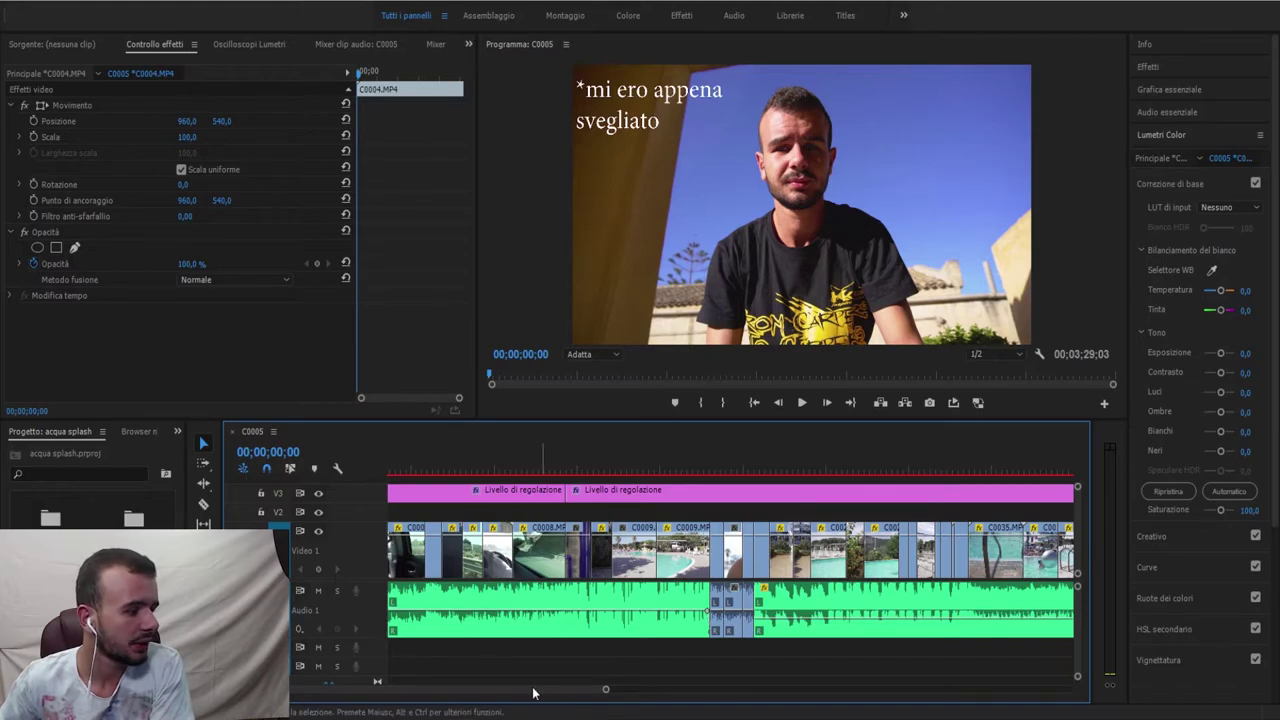
scroll(535, 691, "down", 2)
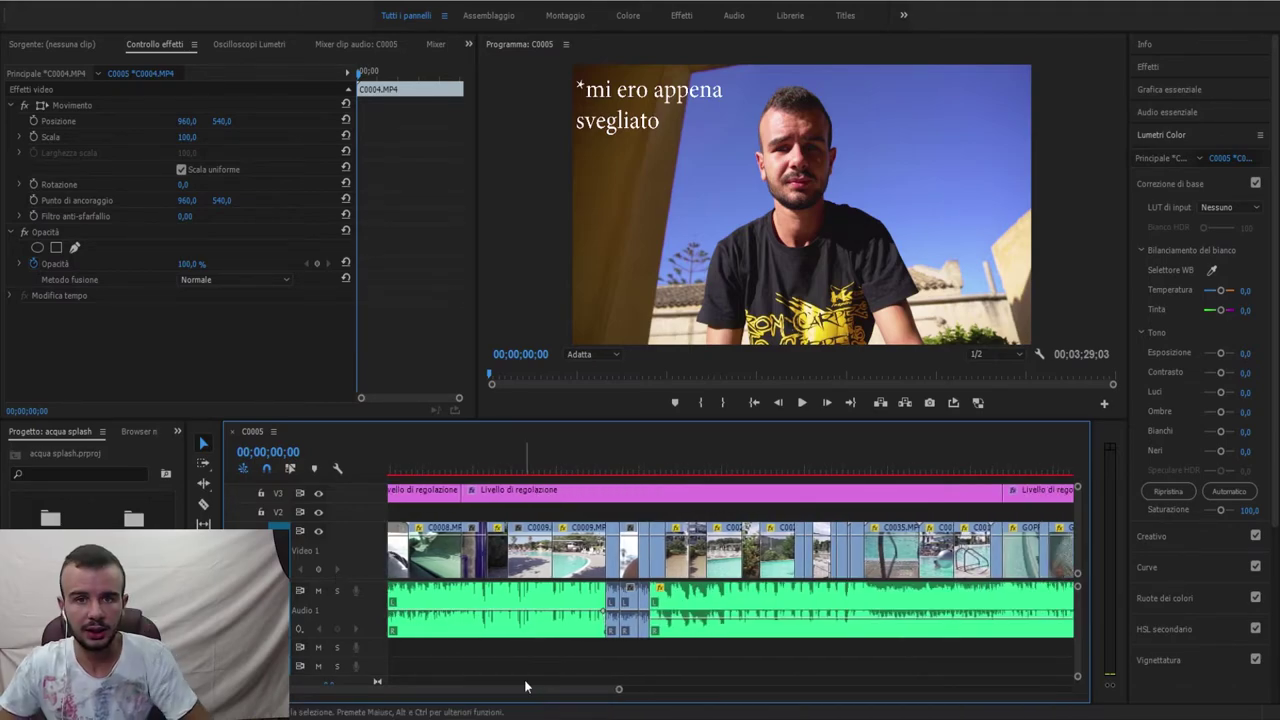
Choose the Razor tool and place the playhead at 00;01;17;11 in clip C0009.
left_click(204, 506)
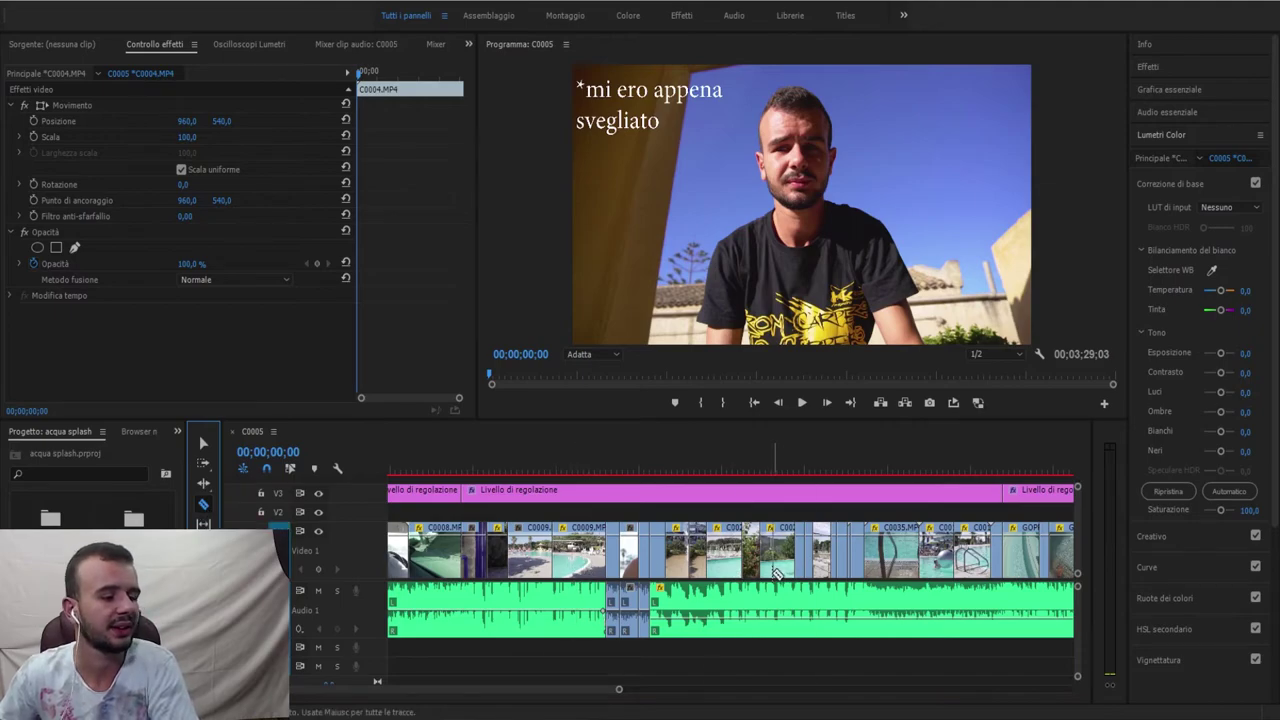
left_click(554, 470)
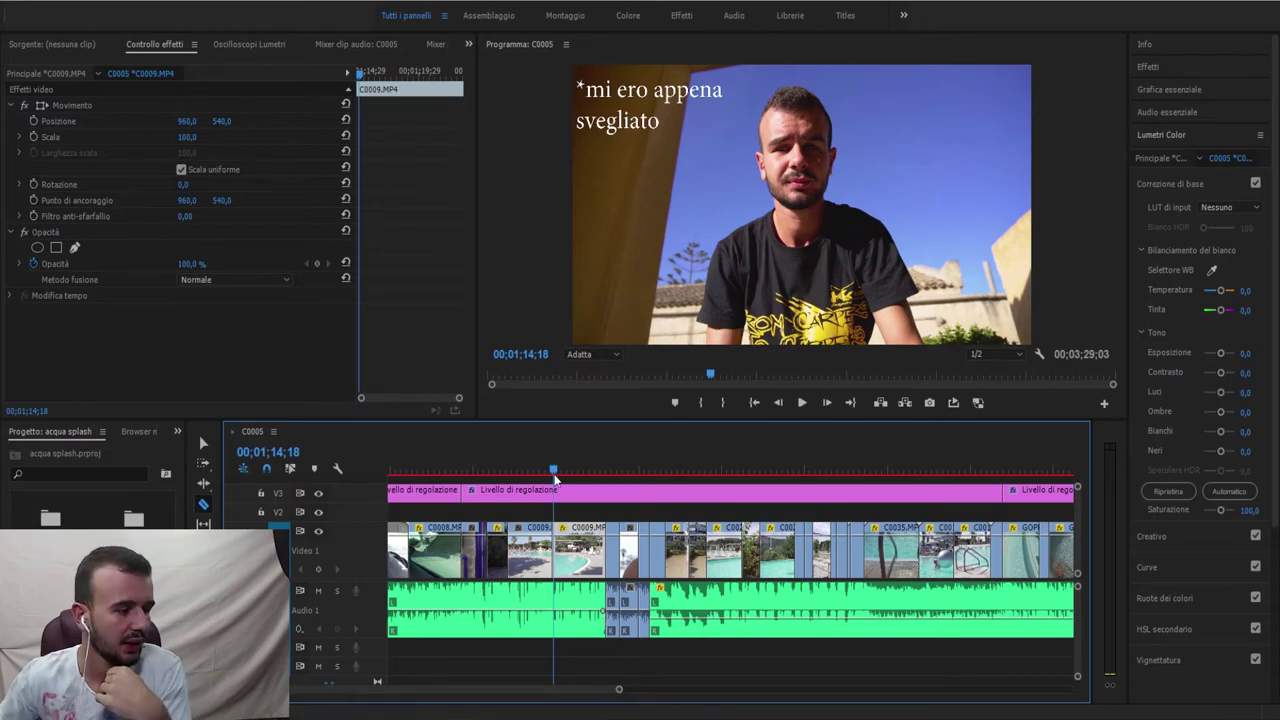
left_click_drag(554, 470, 569, 476)
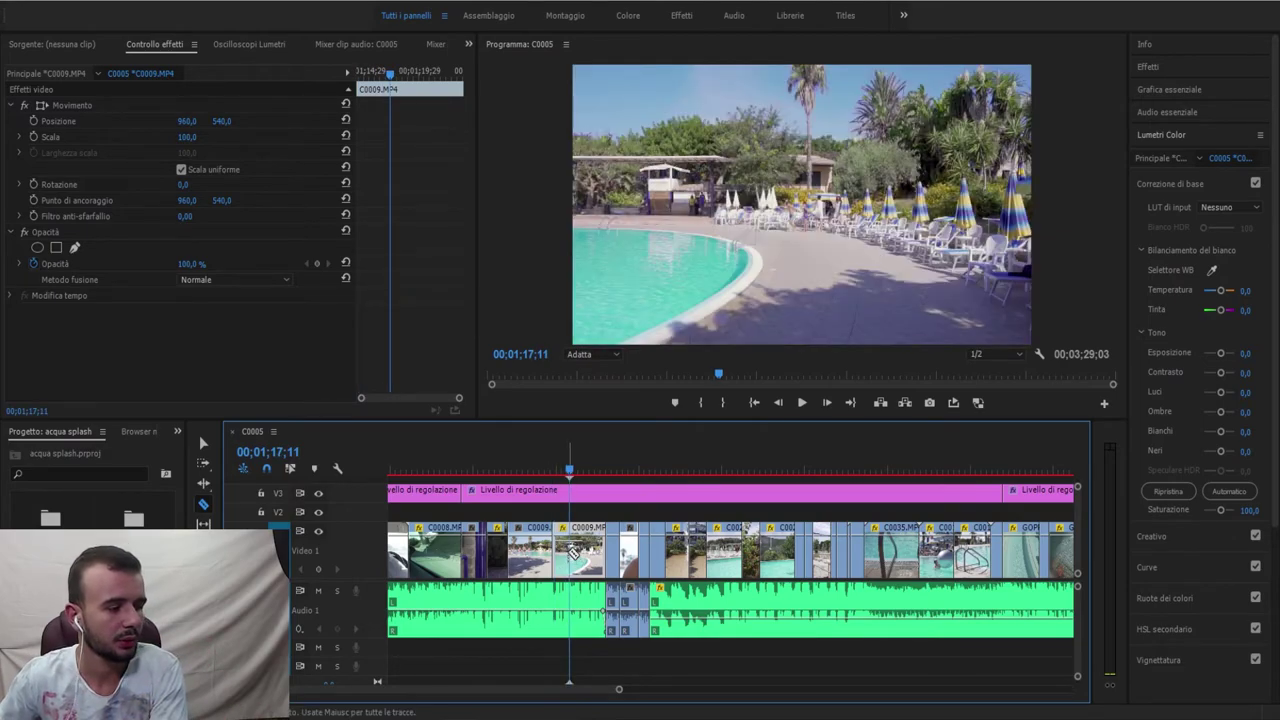
Advance the playhead to 00;01;21;19, ripple-trim and undo, then collapse the Video 1 track.
left_click(579, 469)
left_click_drag(580, 470, 596, 468)
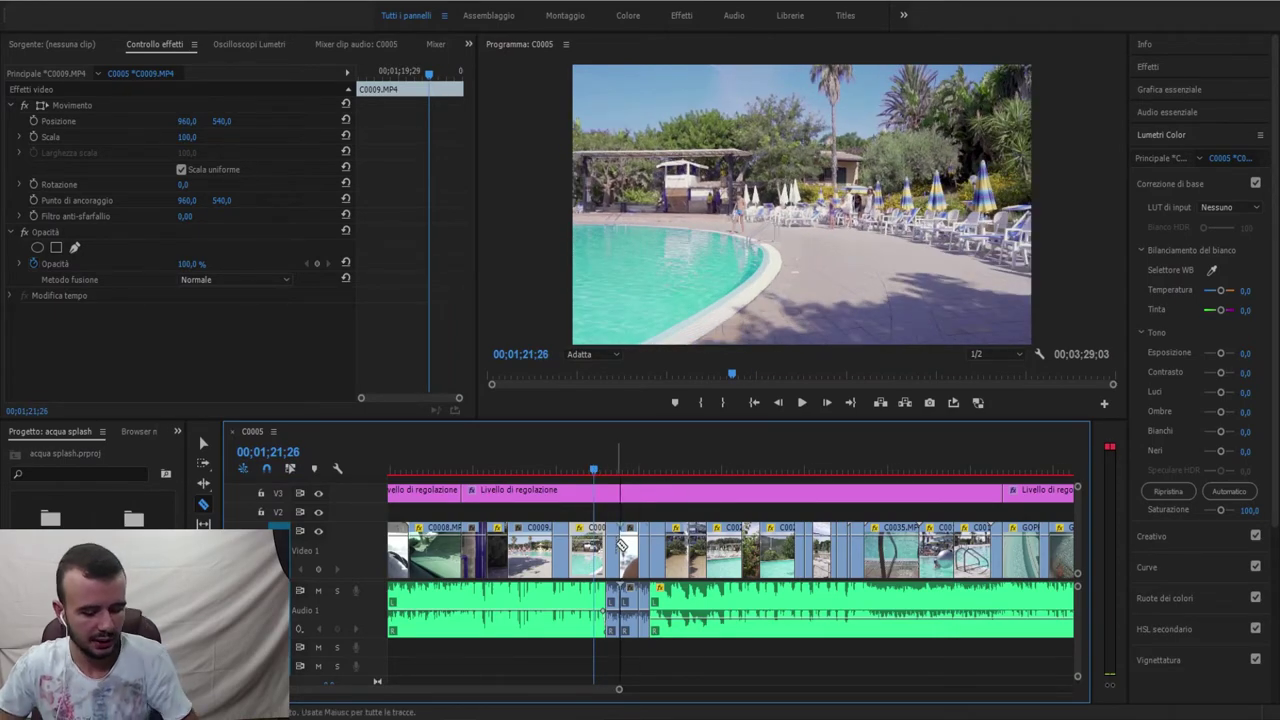
key("q")
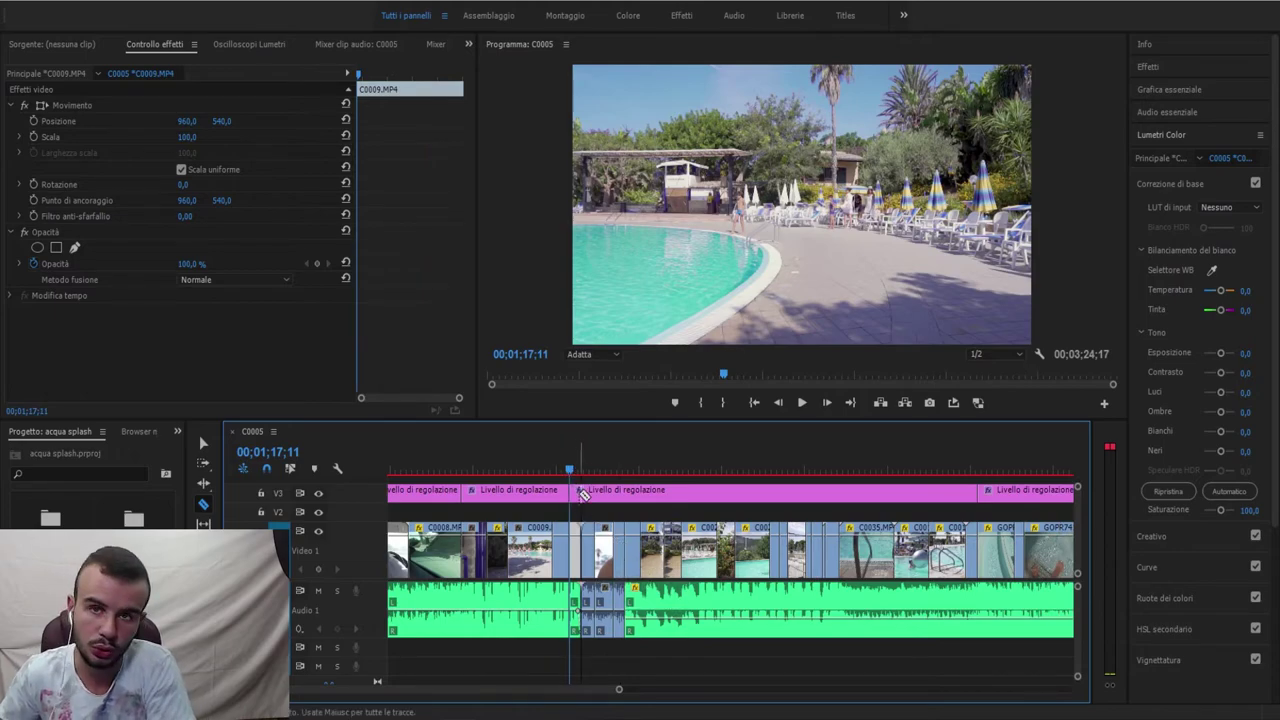
key("ctrl+z")
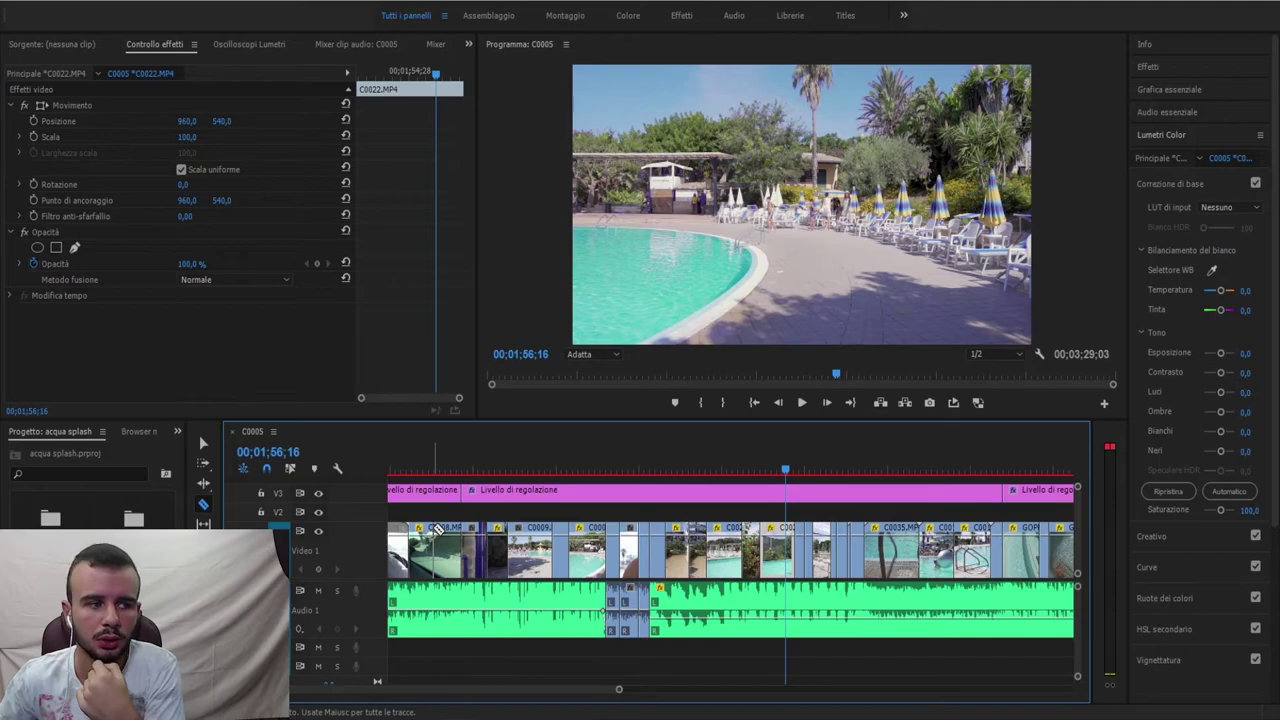
double_click(300, 555)
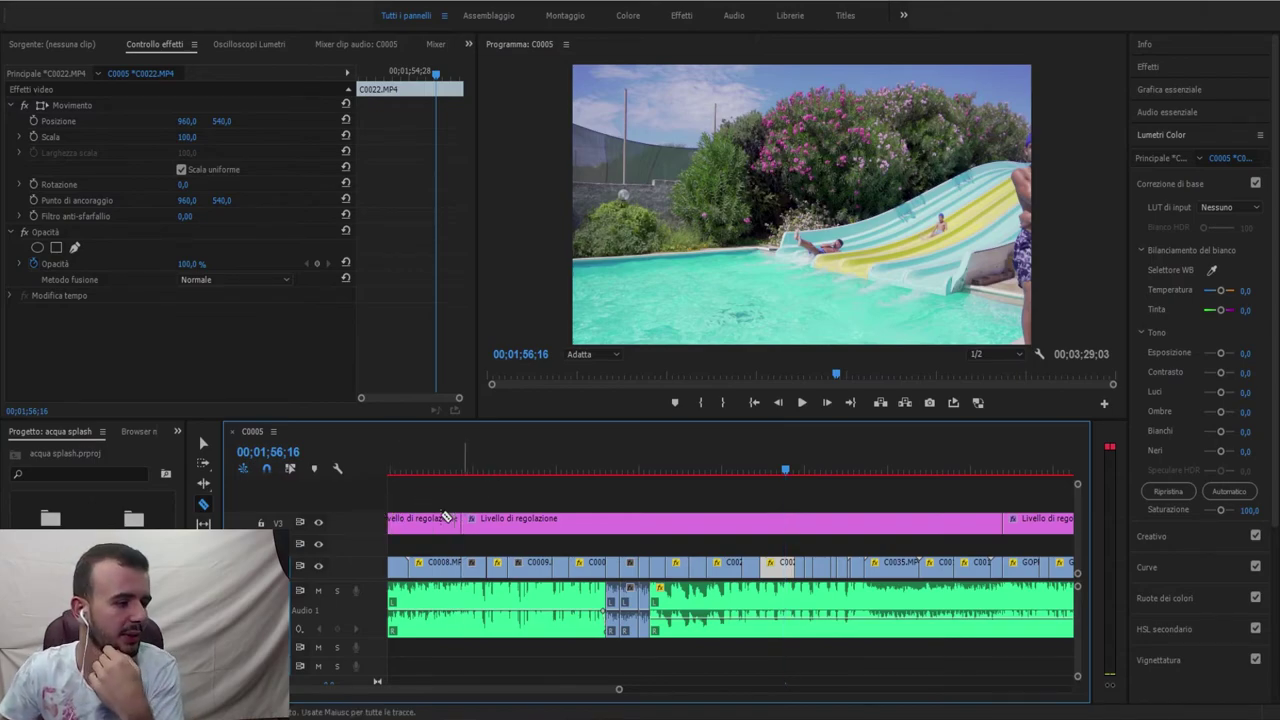
Place C0001.MP4 on a new V4 track and slide it into place near 00;01;57;28.
left_click(55, 522)
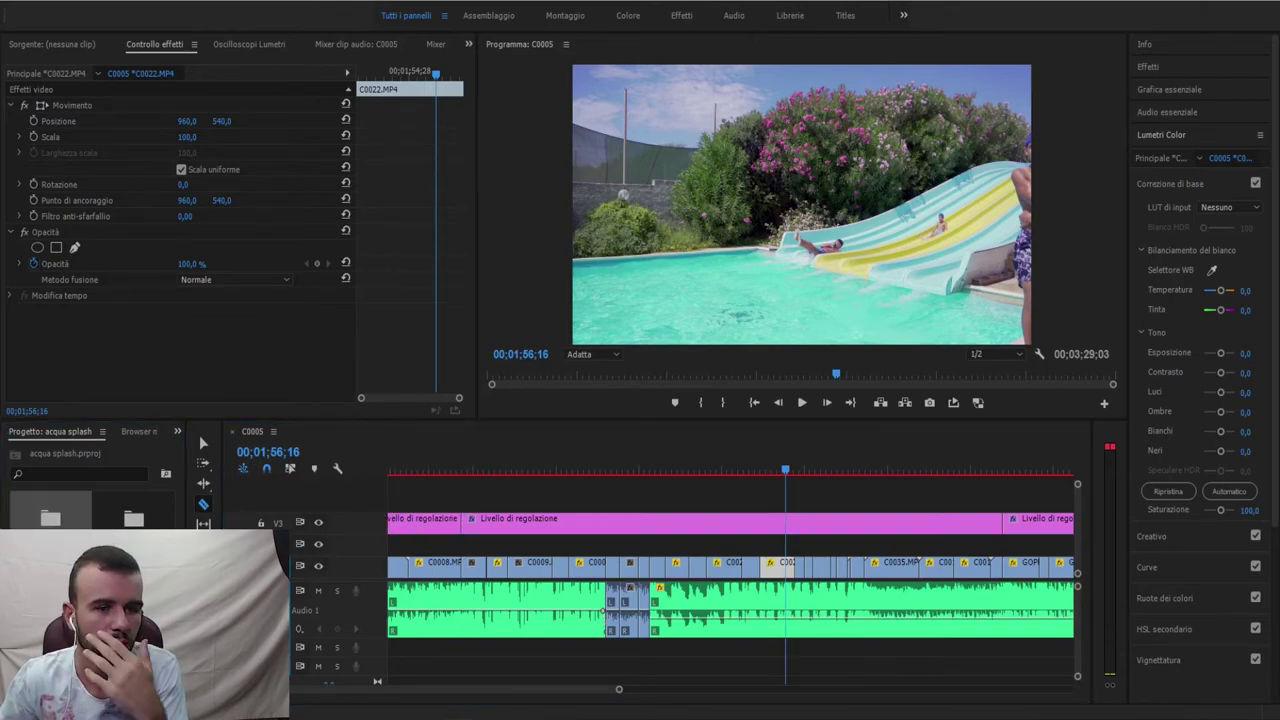
left_click_drag(55, 515, 803, 502)
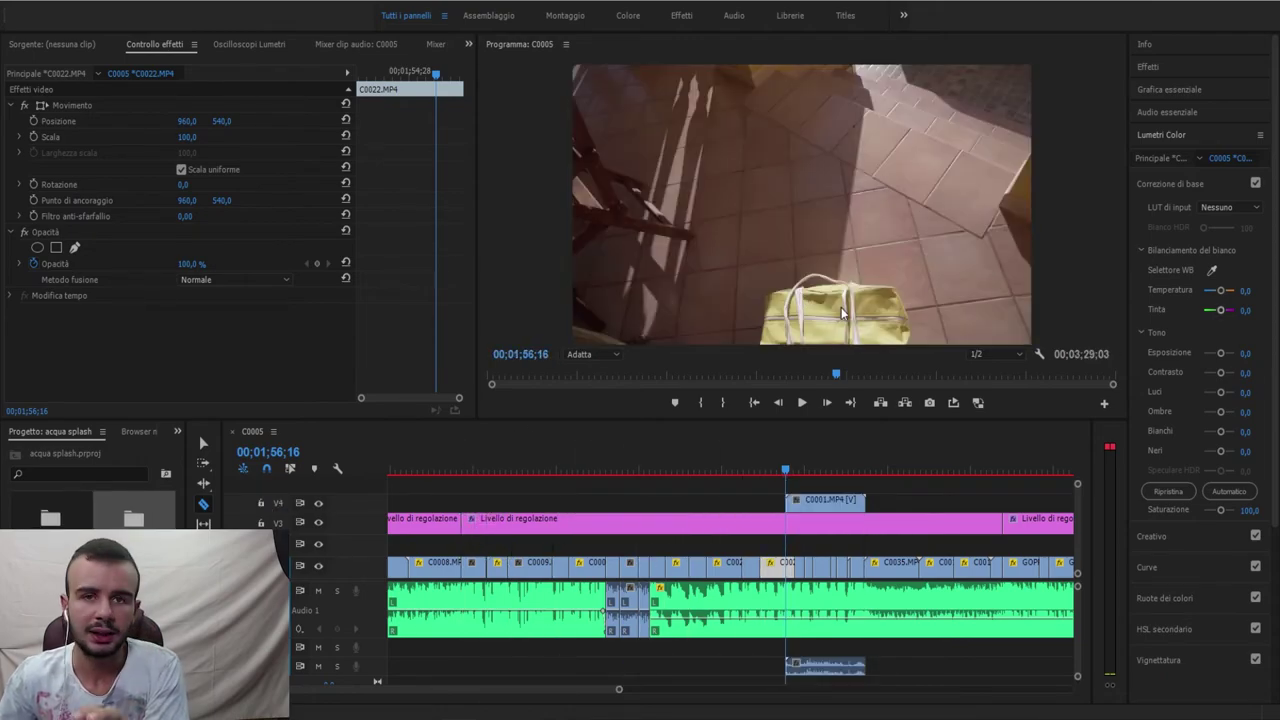
left_click(781, 471)
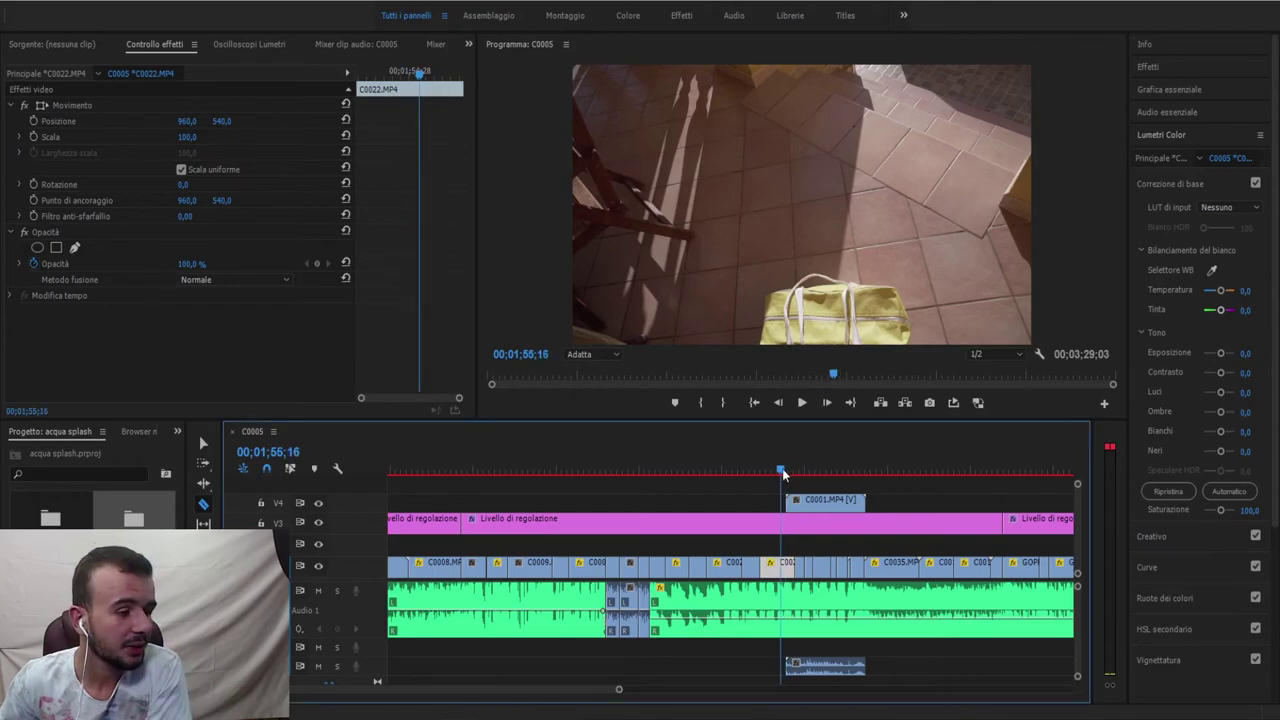
left_click_drag(783, 474, 803, 470)
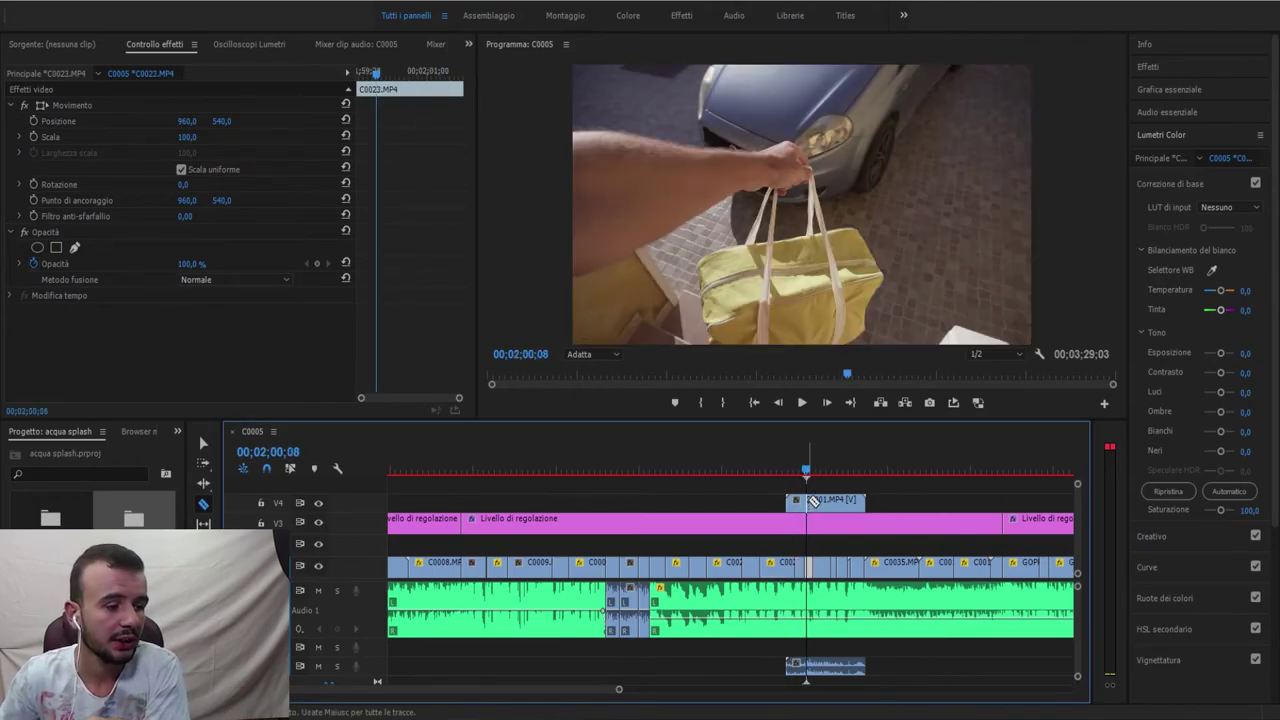
left_click_drag(820, 501, 885, 505)
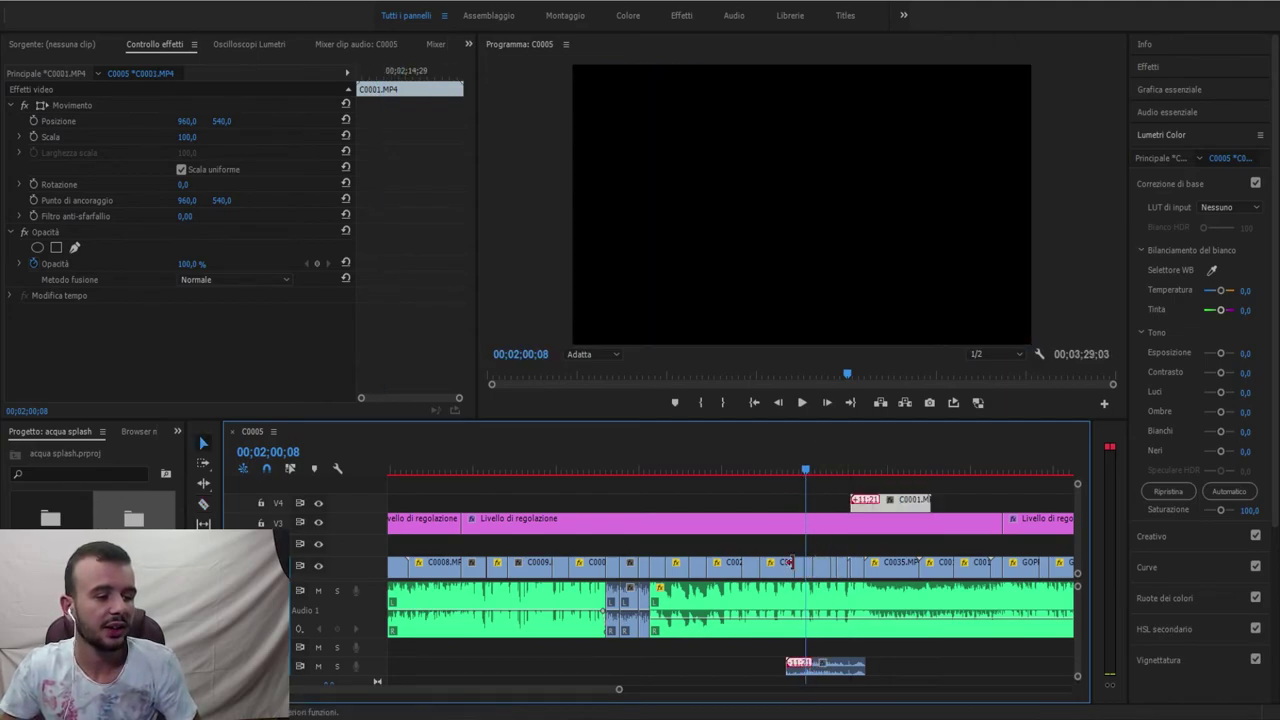
left_click_drag(886, 503, 808, 503)
Scale C0001.MP4 to 22 and position the inset at 1155, 694 above the slide.
left_click(793, 468)
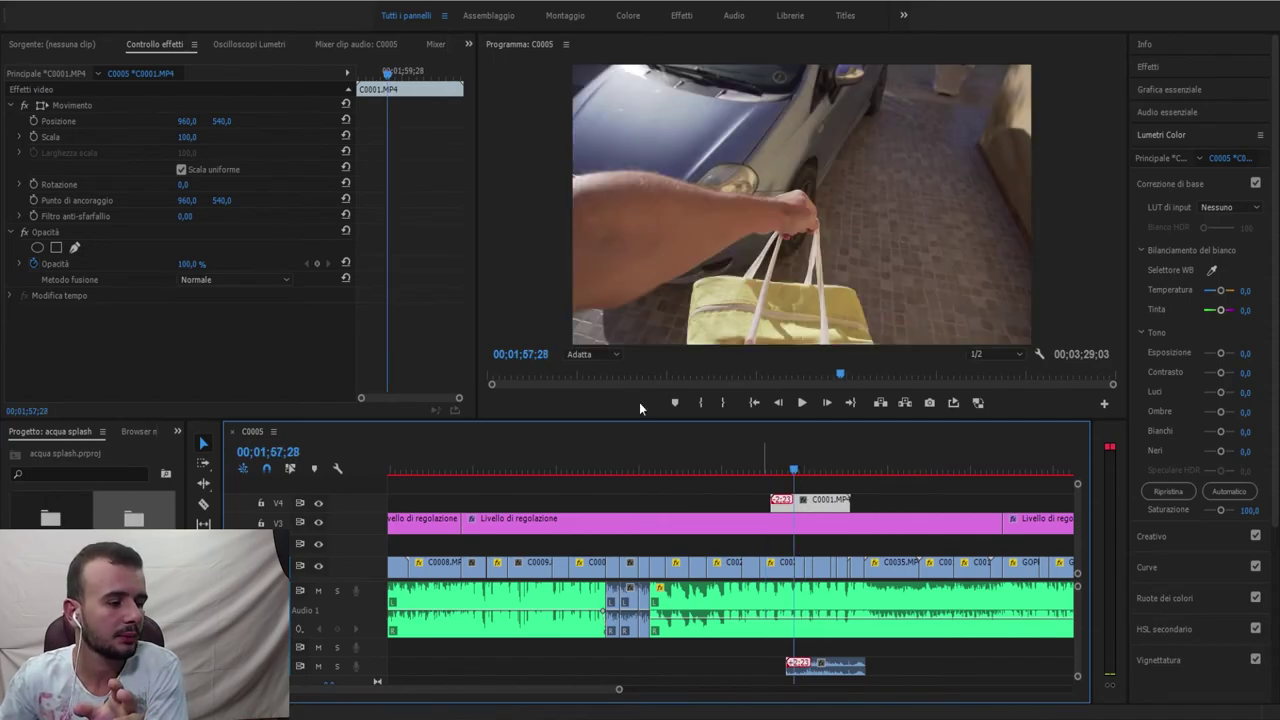
left_click_drag(200, 143, 194, 143)
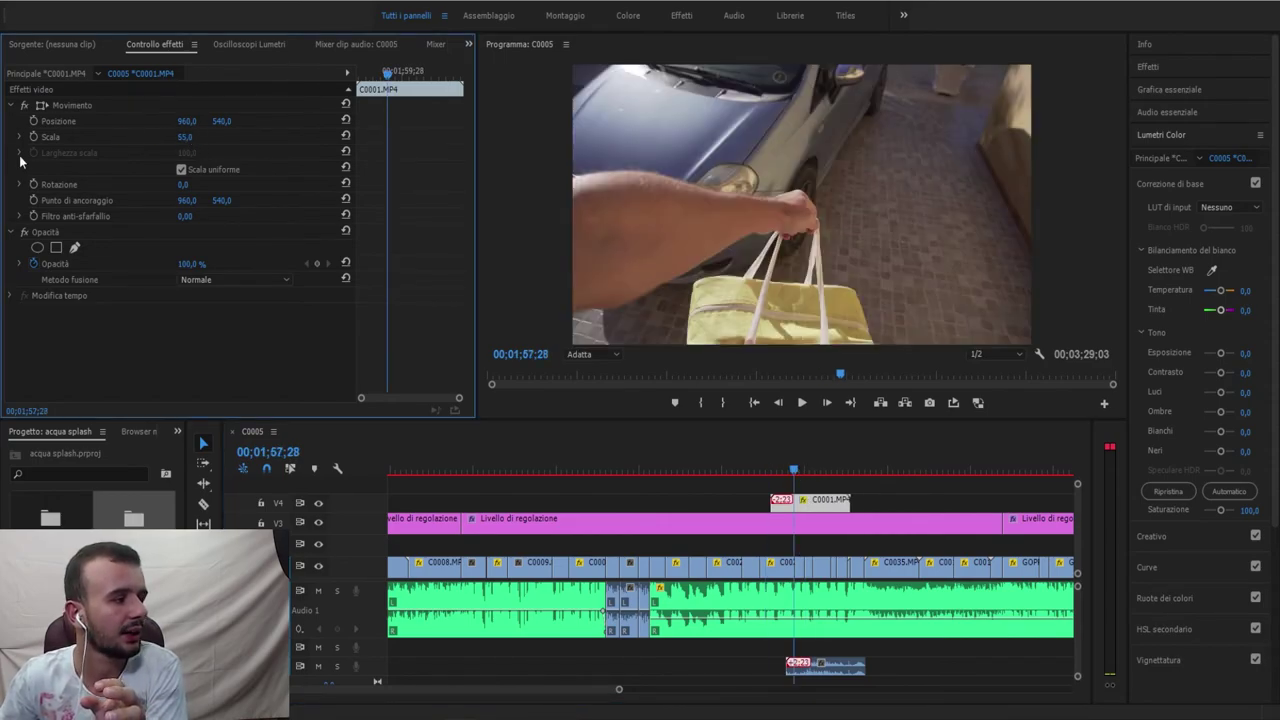
mouse_move(185, 136)
left_mouse_down()
mouse_move(153, 136)
mouse_move(189, 136)
left_mouse_up()
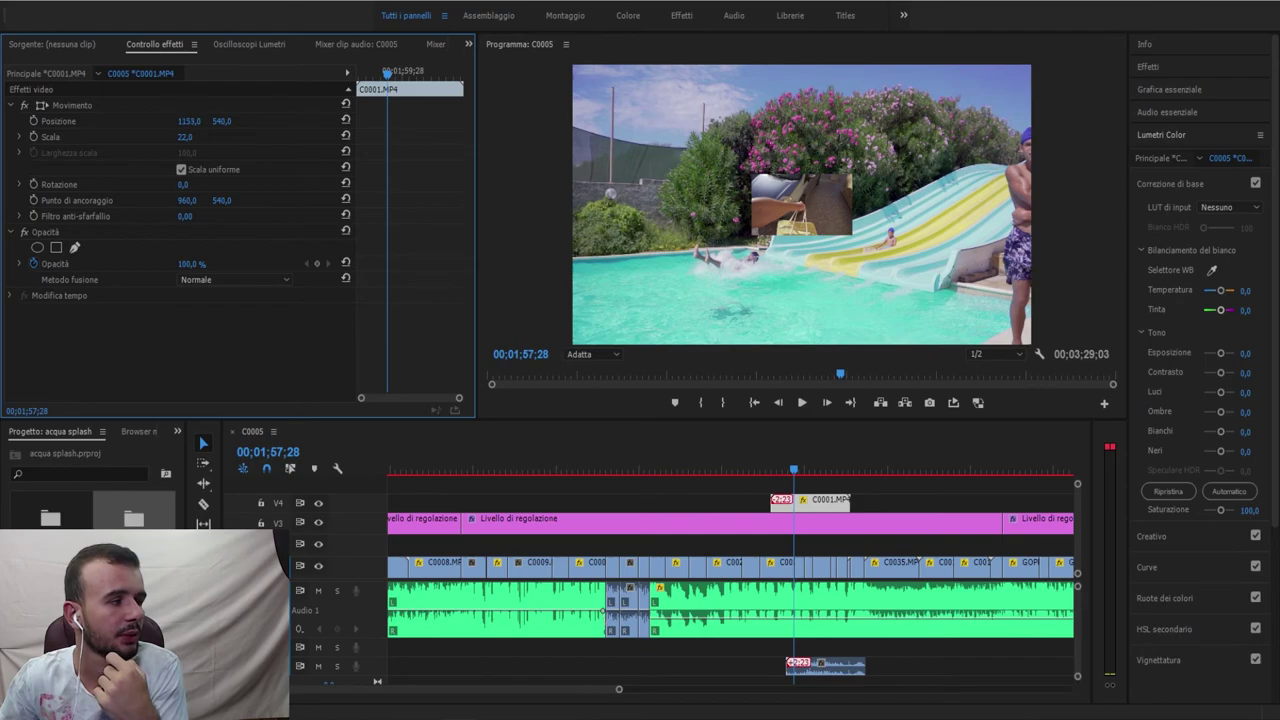
left_click(826, 207)
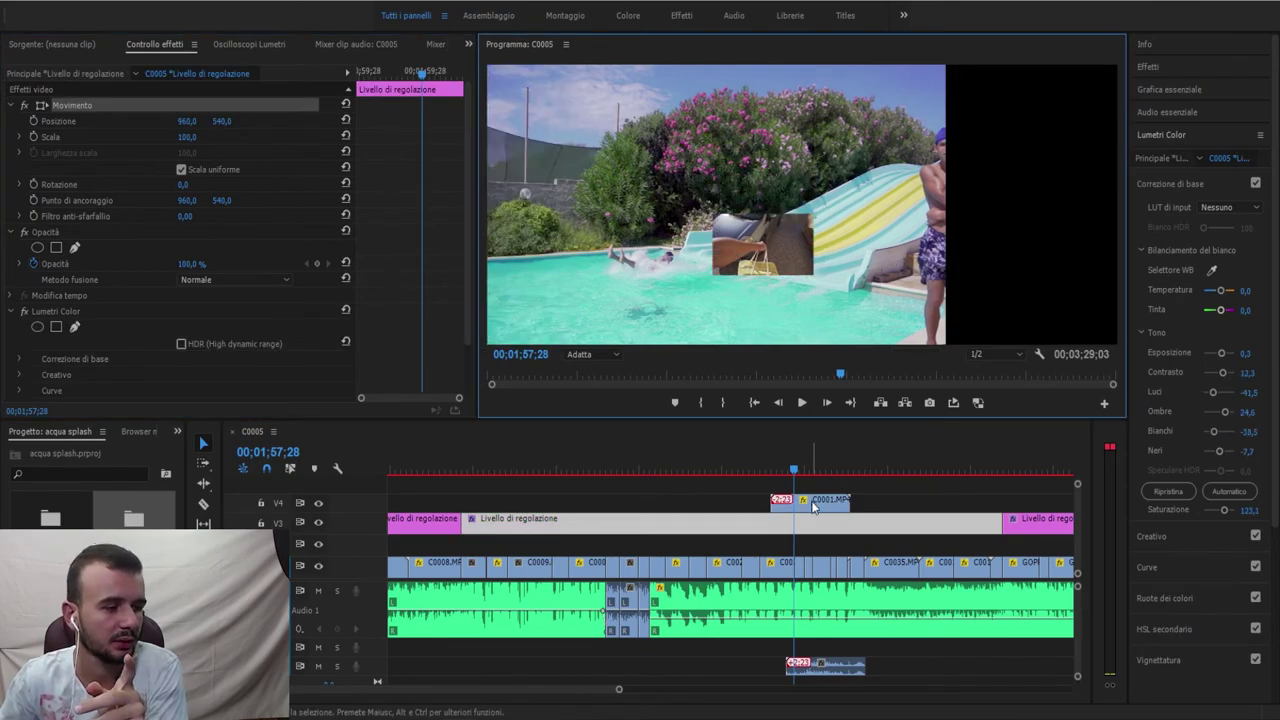
left_click(812, 500)
left_click(832, 239)
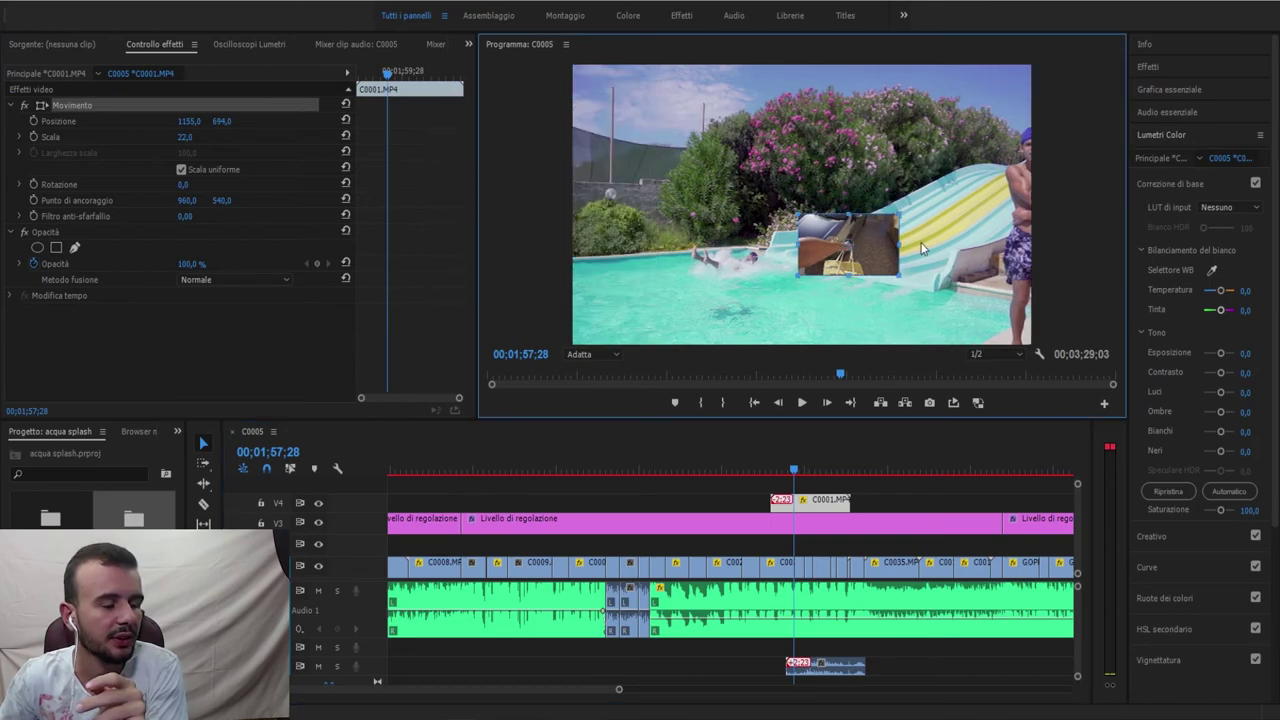